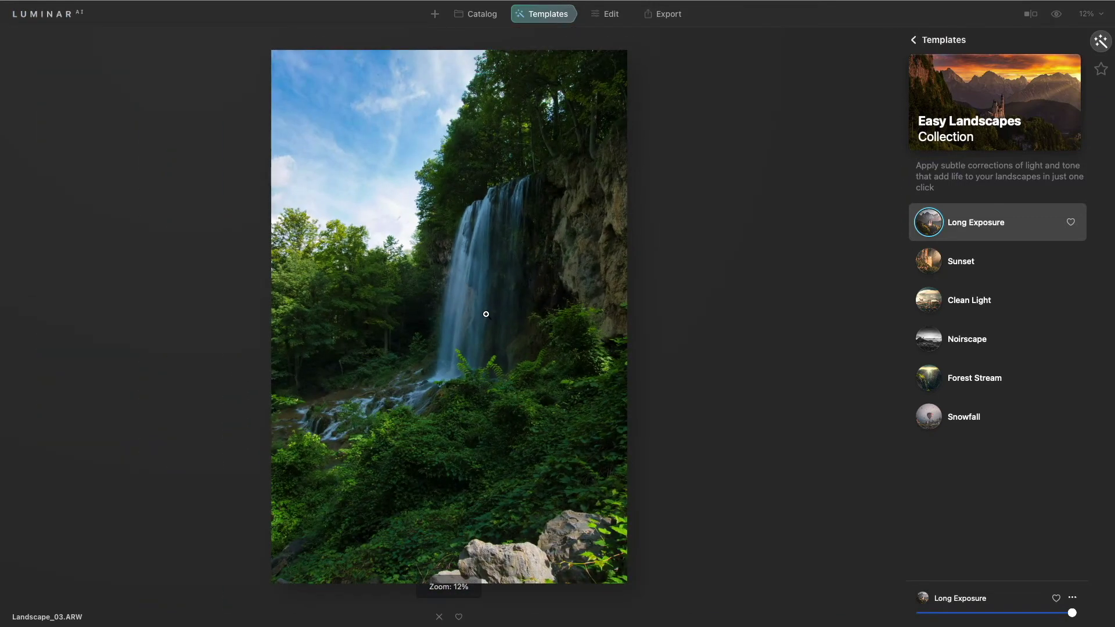
# Step: Edit the photo with the Essentials tool Enhance AI, raising Sky Enhancer to 62 and leaving Accent at 65
pyautogui.click(615, 15)
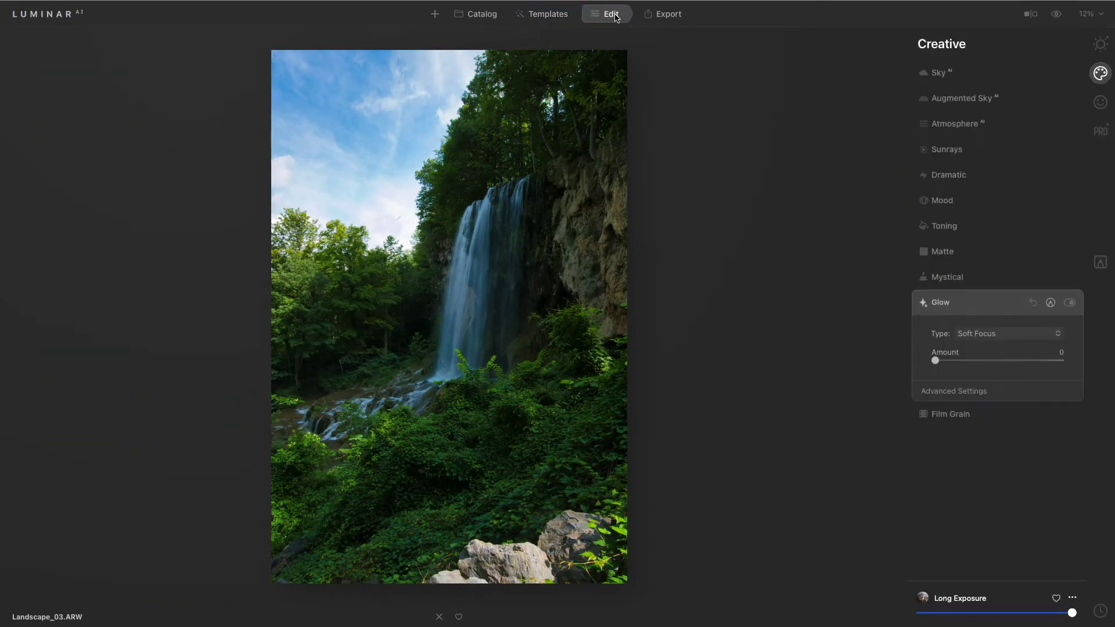
pyautogui.click(1101, 44)
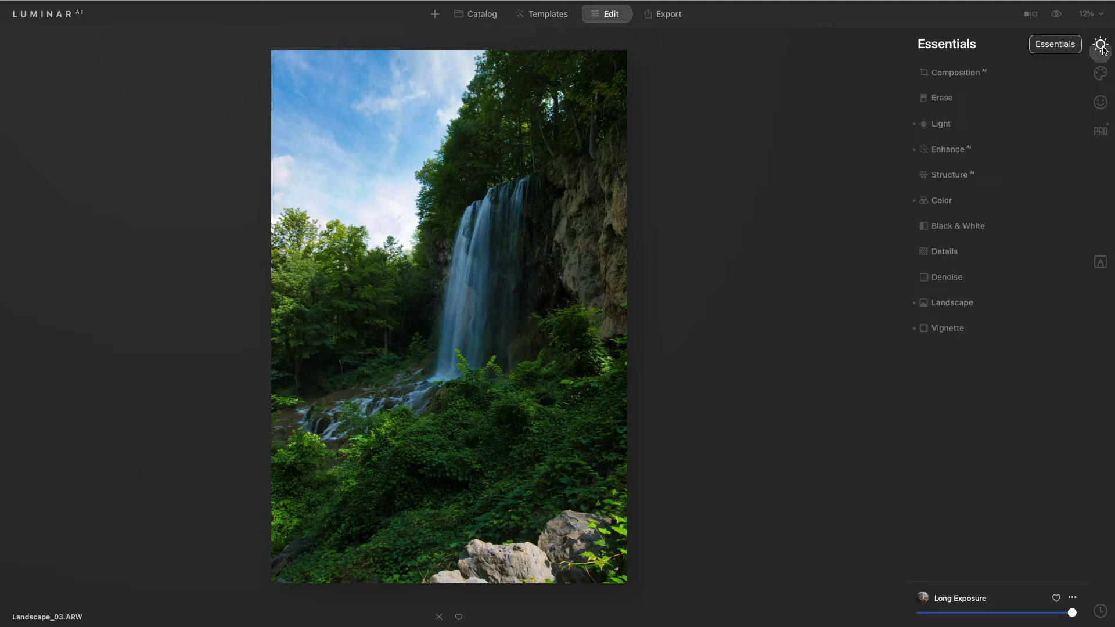
pyautogui.click(997, 149)
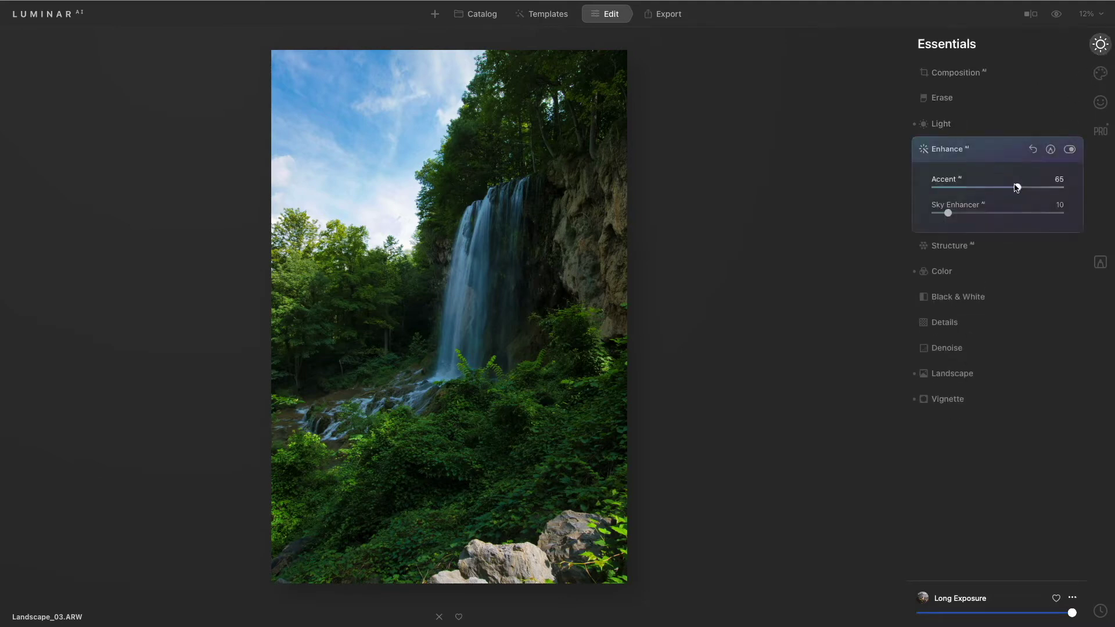
pyautogui.moveTo(1017, 187); pyautogui.dragTo(1096, 199)
pyautogui.doubleClick(1059, 187)
pyautogui.moveTo(970, 218); pyautogui.dragTo(1017, 219)
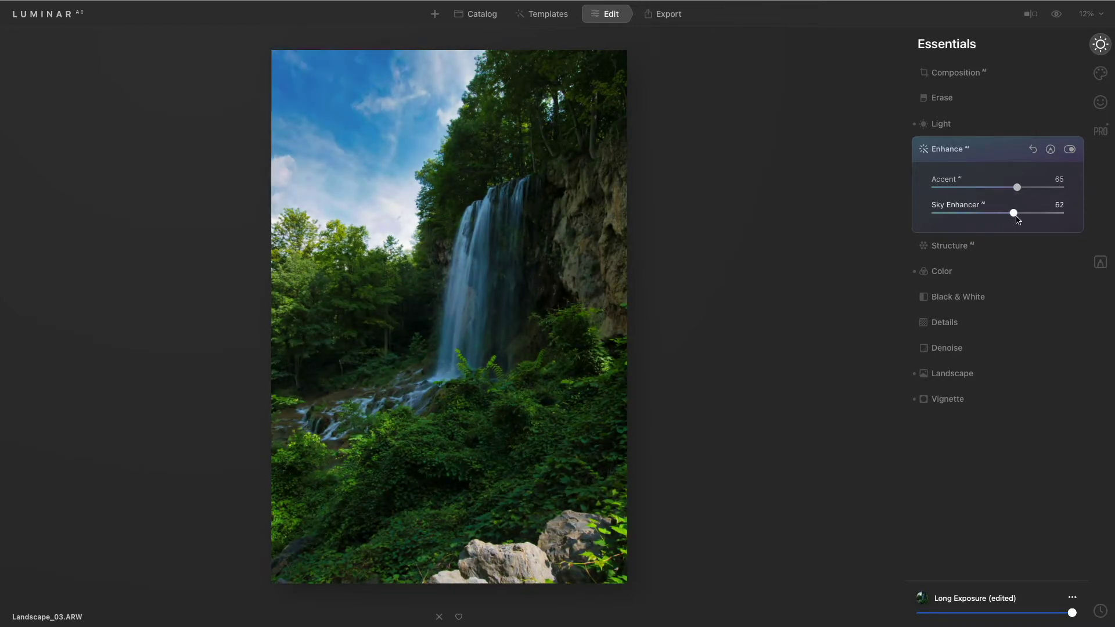
# Step: In the Light tool, choose the Camera Neutral profile and set Smart Contrast to -39 and Highlights to -19
pyautogui.click(955, 124)
pyautogui.click(1005, 179)
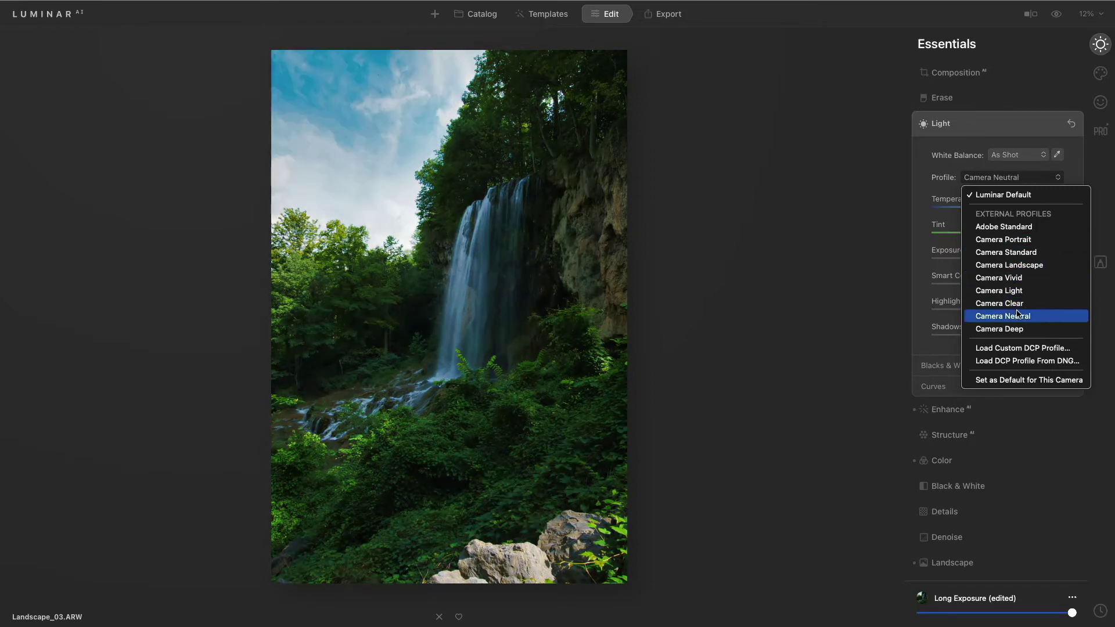
pyautogui.click(1017, 315)
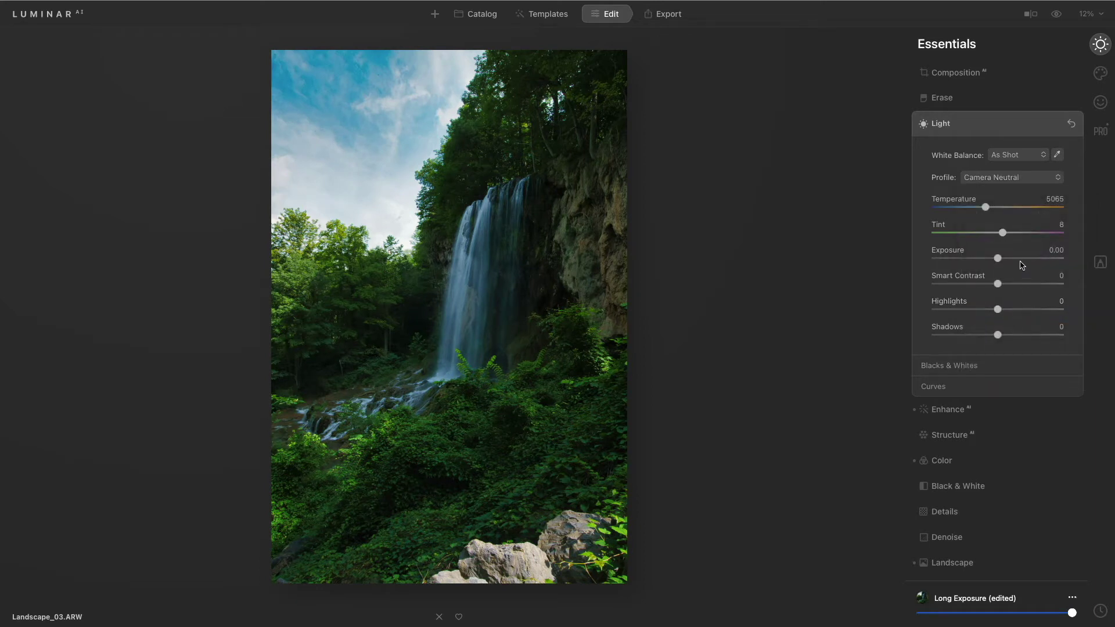
pyautogui.moveTo(1010, 288); pyautogui.dragTo(970, 300)
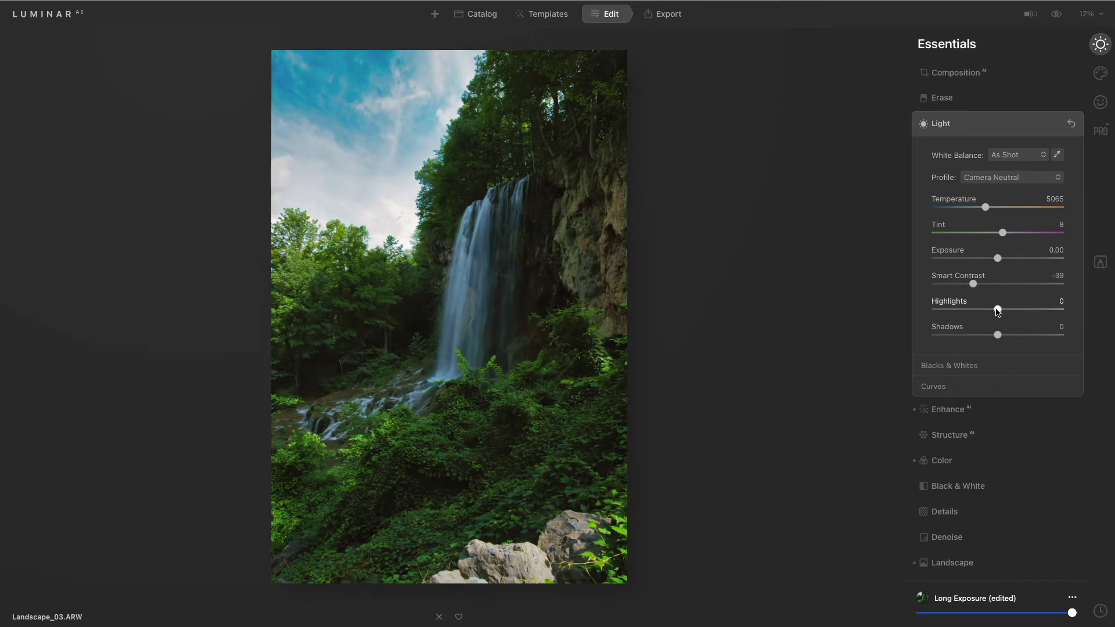
pyautogui.moveTo(998, 312)
pyautogui.mouseDown()
pyautogui.moveTo(1023, 313)
pyautogui.moveTo(984, 316)
pyautogui.mouseUp()
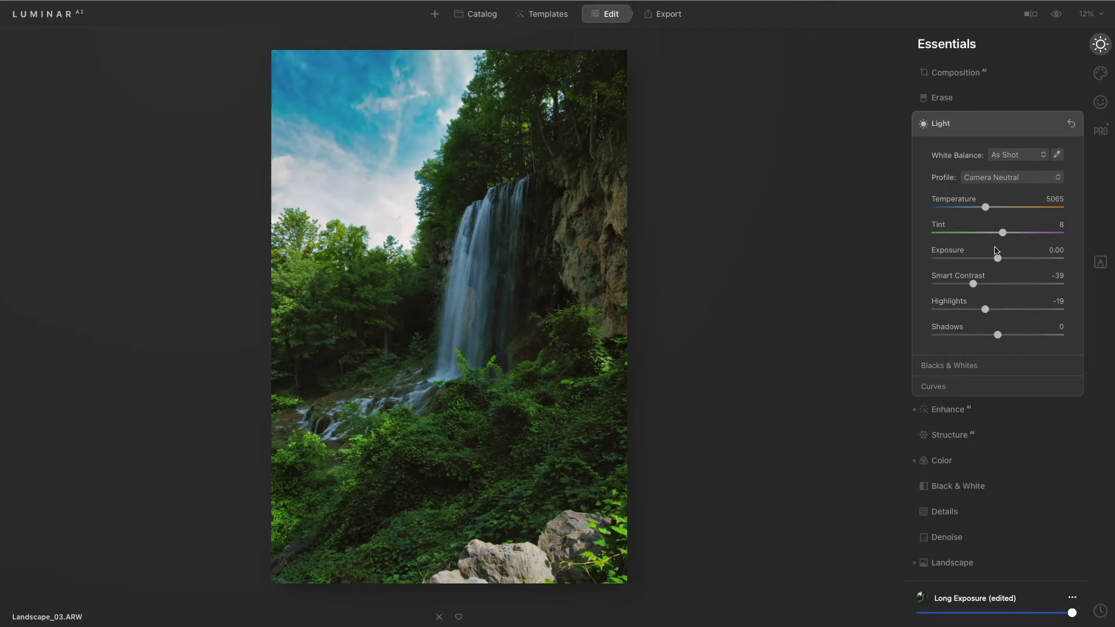
# Step: Compare the edited photo with the original and set the Structure AI Amount to 60
pyautogui.click(1056, 17)
pyautogui.click(1056, 18)
pyautogui.click(1056, 17)
pyautogui.click(1057, 17)
pyautogui.click(983, 436)
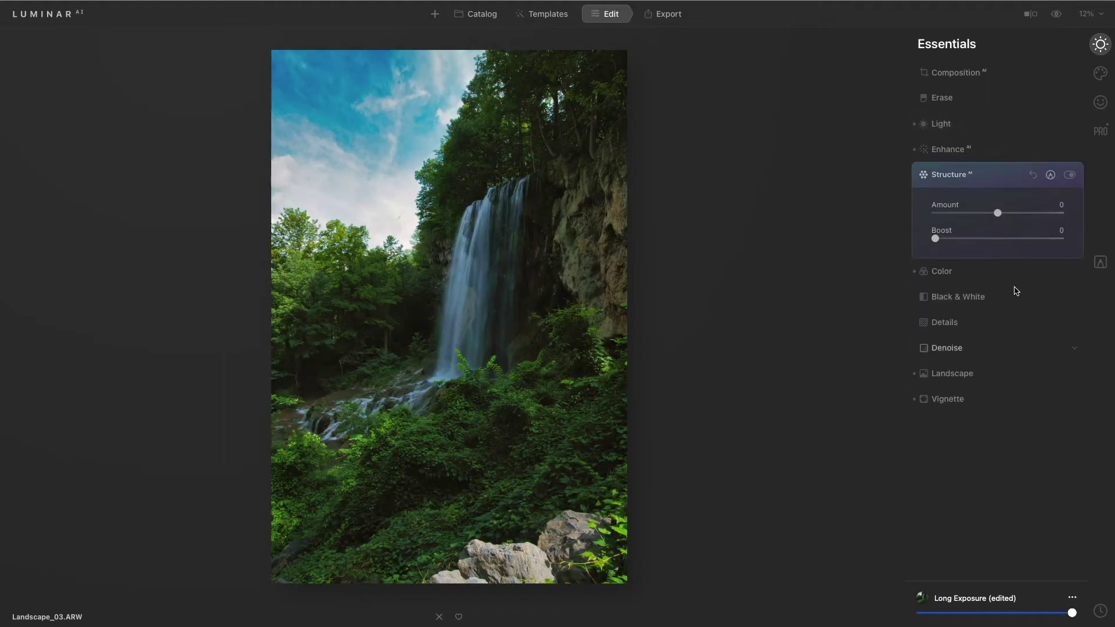
pyautogui.moveTo(1021, 215); pyautogui.dragTo(1040, 215)
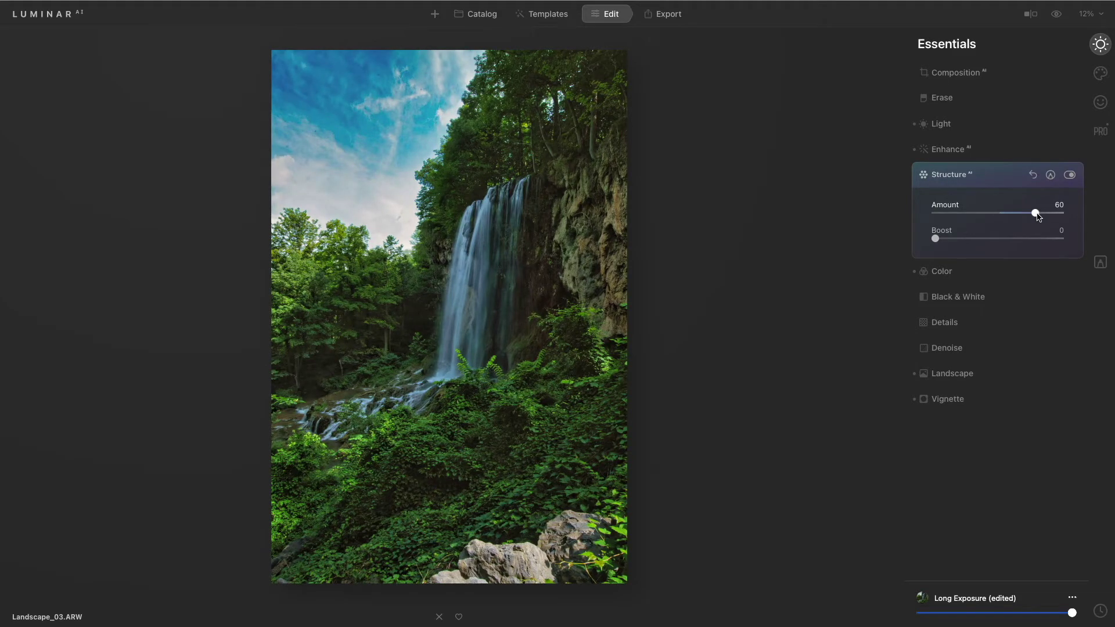
# Step: Add a Basic local mask and paint it over the waterfall, reducing the brush radius to 40
pyautogui.click(1101, 262)
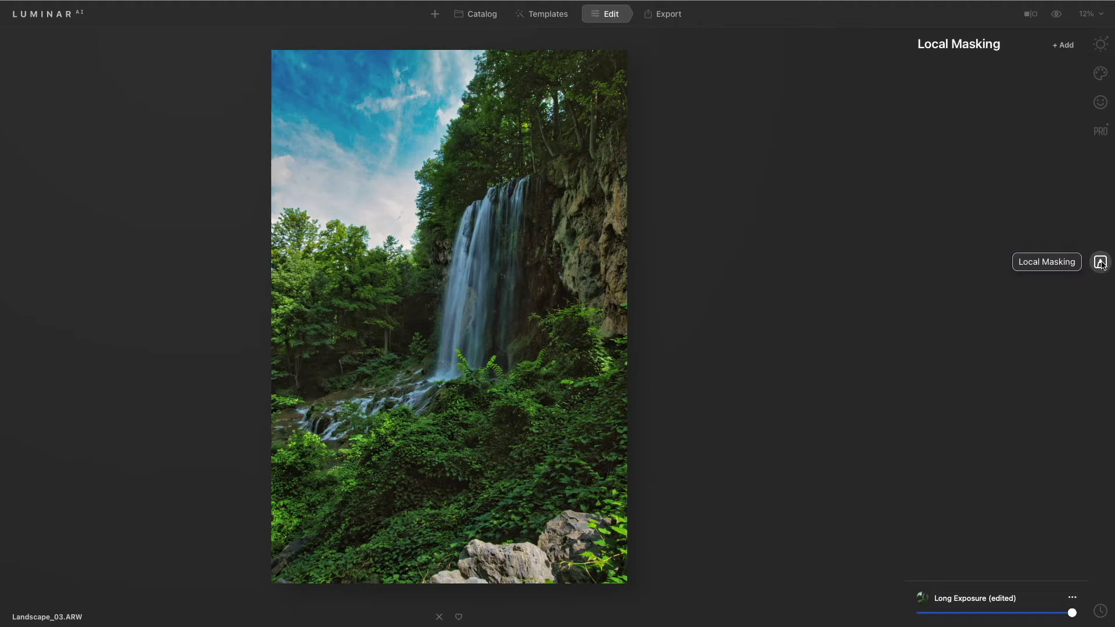
pyautogui.click(1063, 45)
pyautogui.click(1046, 55)
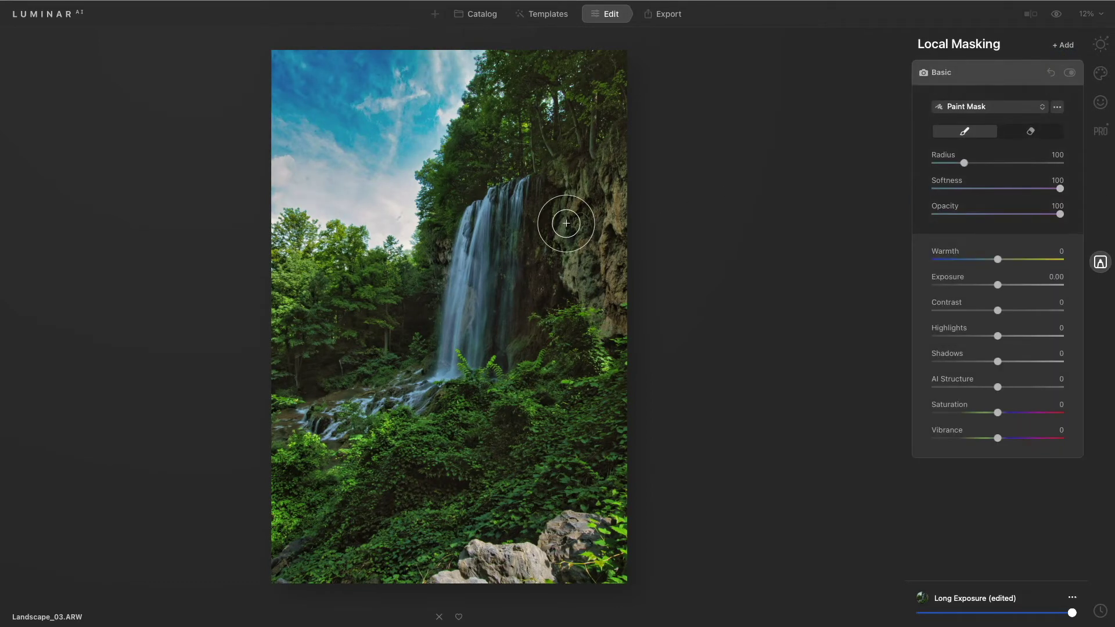
pyautogui.press('[')
pyautogui.press('[')
pyautogui.moveTo(498, 217)
pyautogui.mouseDown()
pyautogui.moveTo(481, 303)
pyautogui.moveTo(479, 223)
pyautogui.moveTo(503, 207)
pyautogui.moveTo(487, 223)
pyautogui.moveTo(455, 365)
pyautogui.moveTo(418, 396)
pyautogui.moveTo(451, 350)
pyautogui.mouseUp()
pyautogui.press('[')
pyautogui.press('[')
pyautogui.press('[')
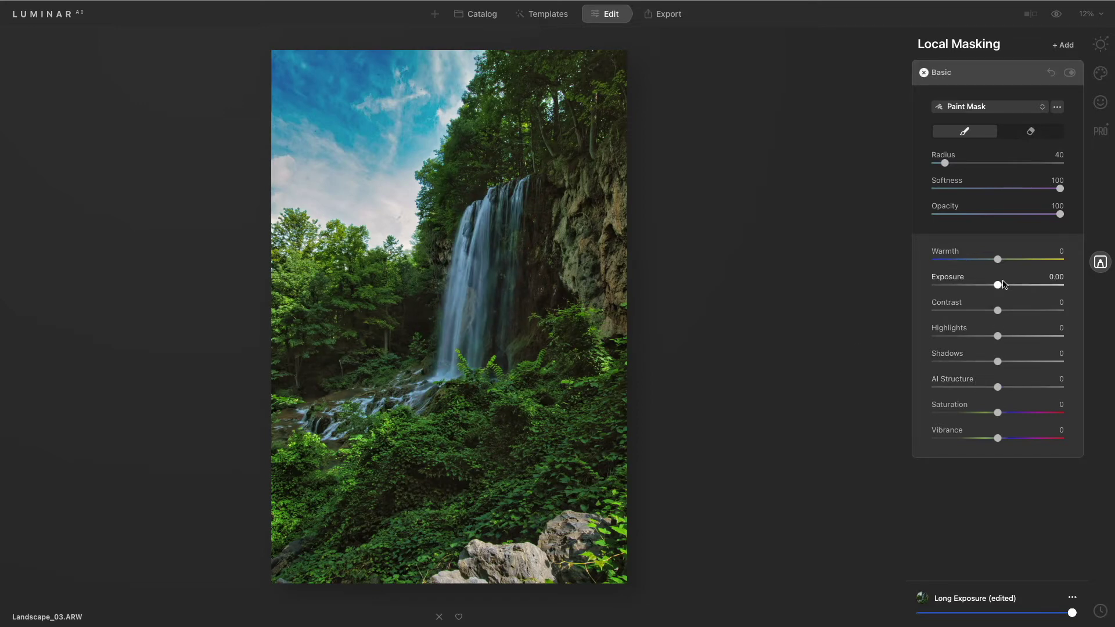
# Step: Set the waterfall mask's Warmth to 48, Saturation to -33 and Exposure to 0.45
pyautogui.moveTo(998, 259); pyautogui.dragTo(1029, 267)
pyautogui.moveTo(996, 416); pyautogui.dragTo(974, 412)
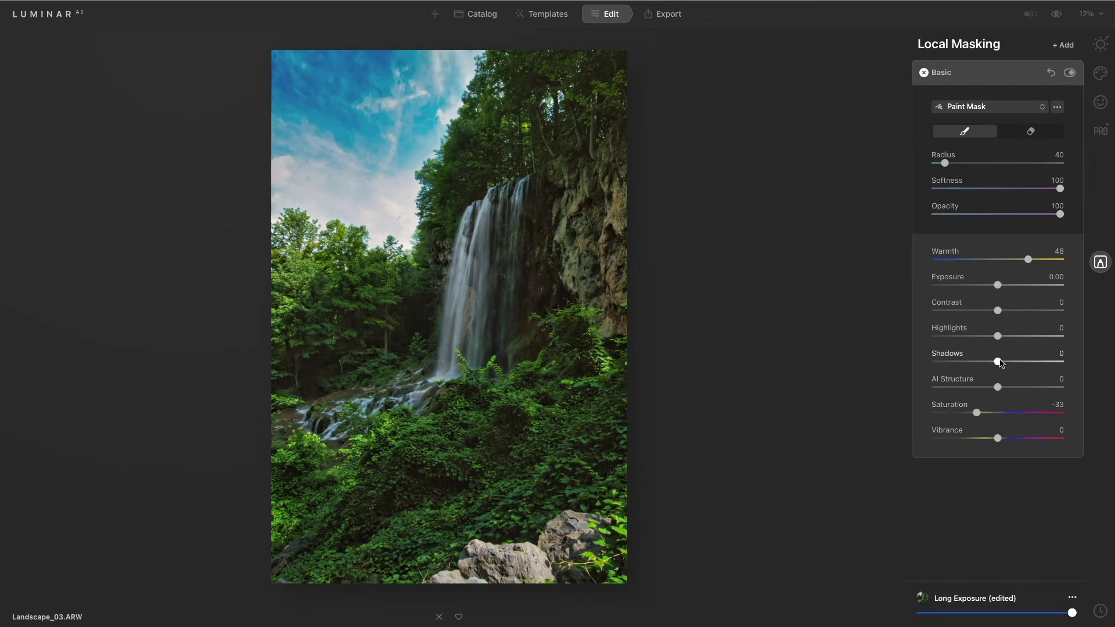
pyautogui.click(1003, 287)
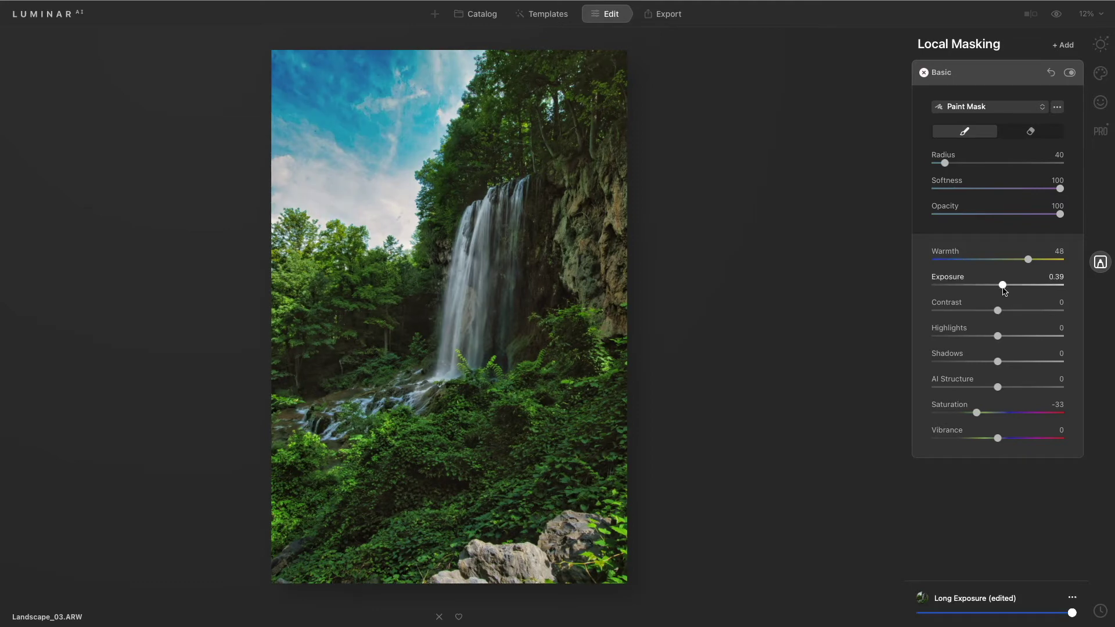
# Step: Compare the photo with and without the waterfall's local adjustment, and the full edit against the original
pyautogui.click(1070, 73)
pyautogui.click(1070, 73)
pyautogui.click(1070, 73)
pyautogui.click(1070, 74)
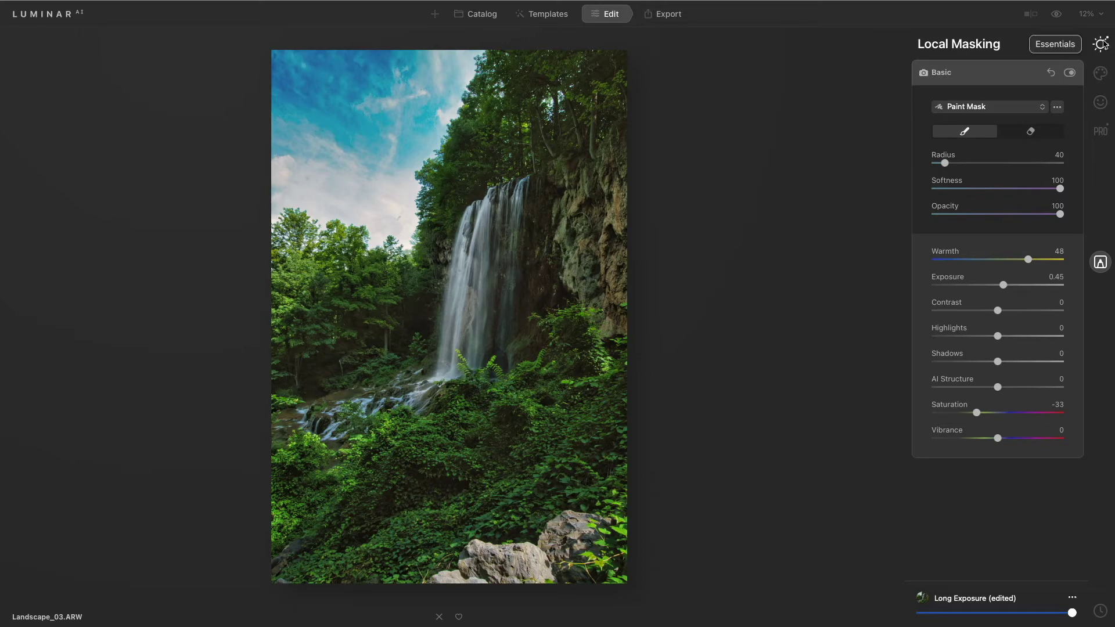
pyautogui.click(1062, 17)
pyautogui.click(1057, 14)
pyautogui.click(1058, 14)
pyautogui.click(1057, 14)
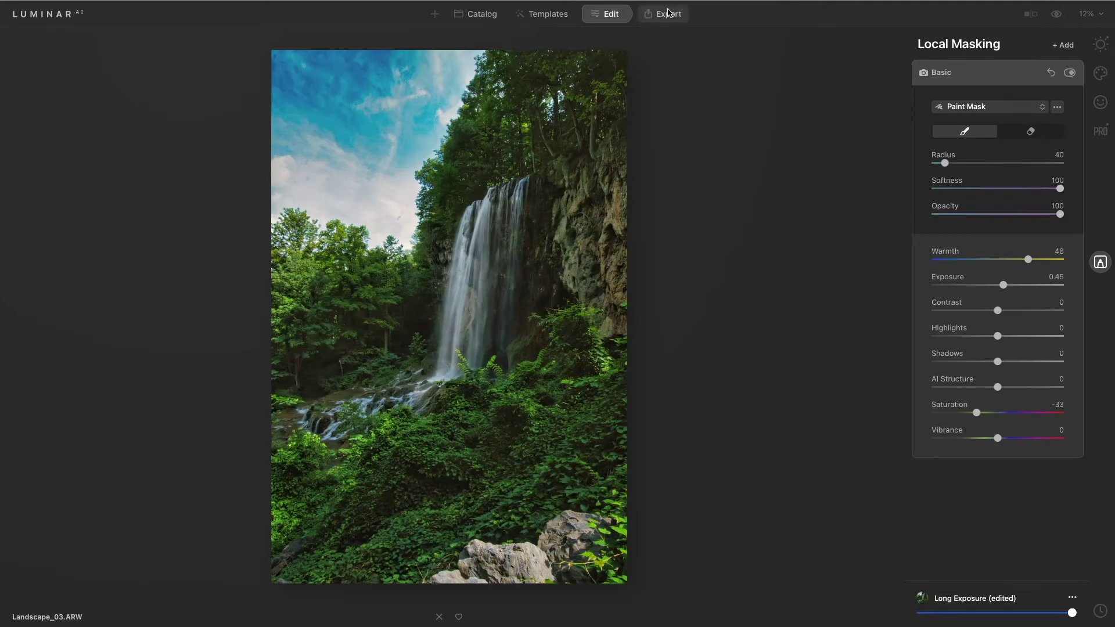
# Step: Open Landscape_01.tif from the Landscapes folder and apply the Sunset template, comparing it with the original
pyautogui.click(485, 25)
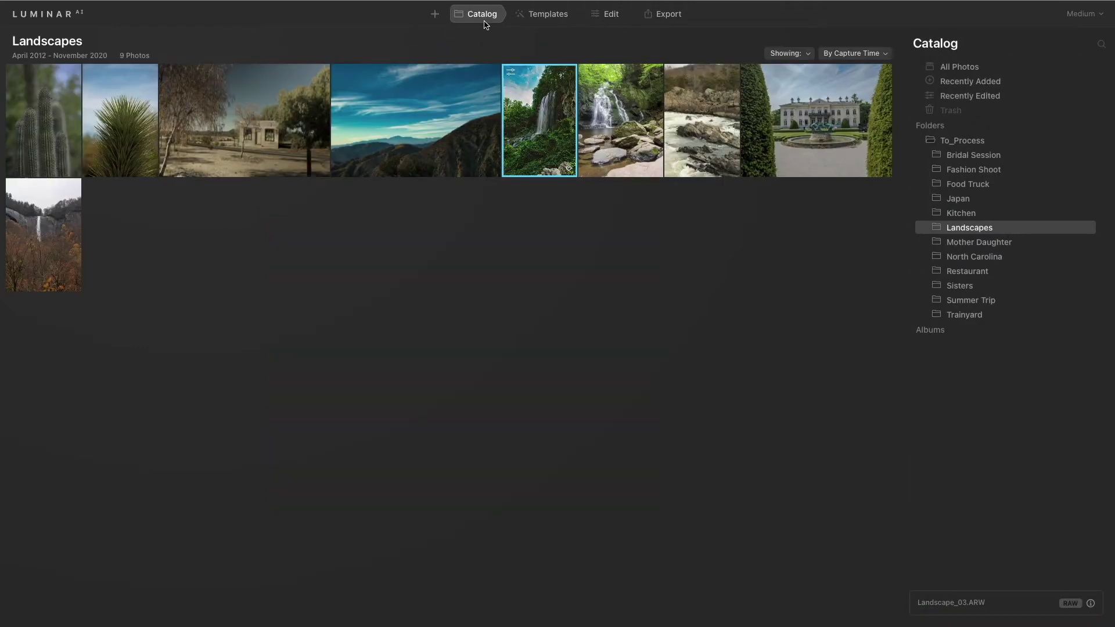
pyautogui.doubleClick(44, 229)
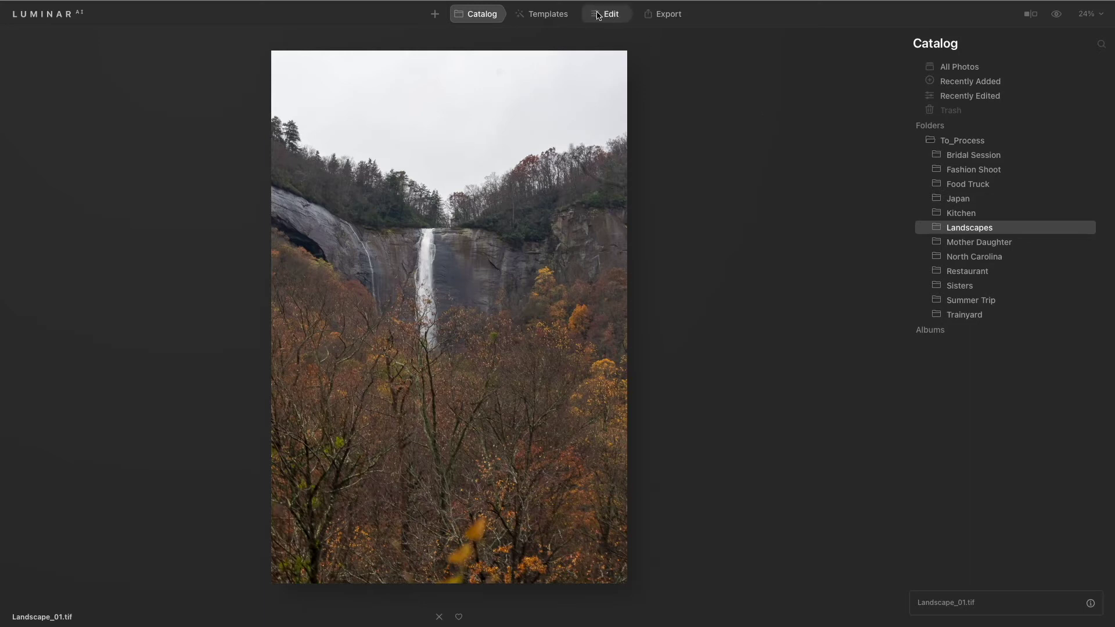
pyautogui.click(570, 16)
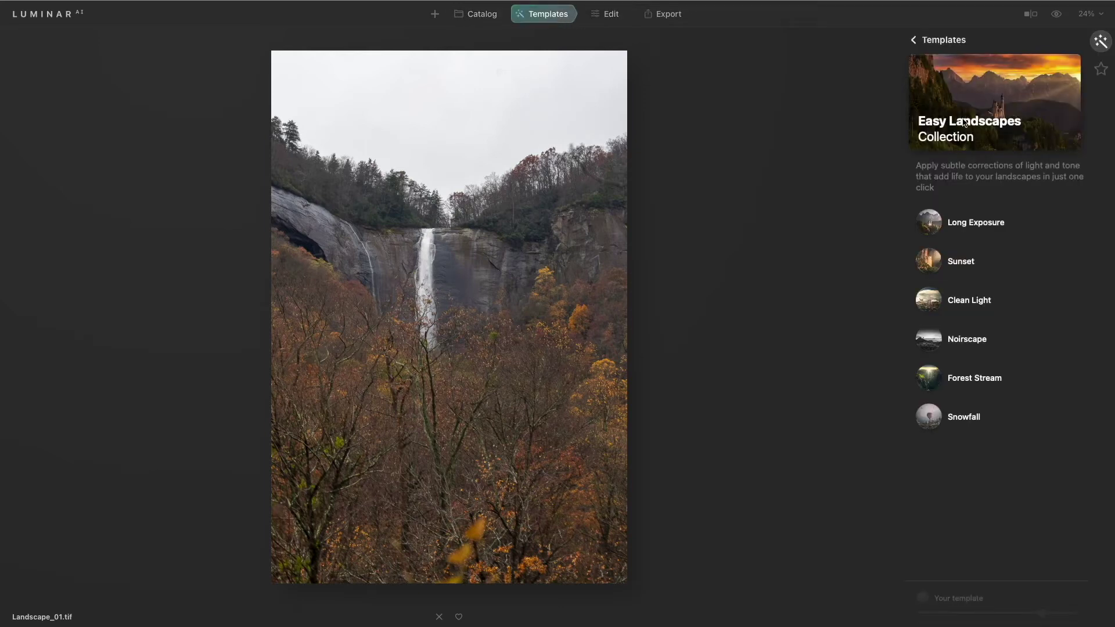
pyautogui.click(945, 265)
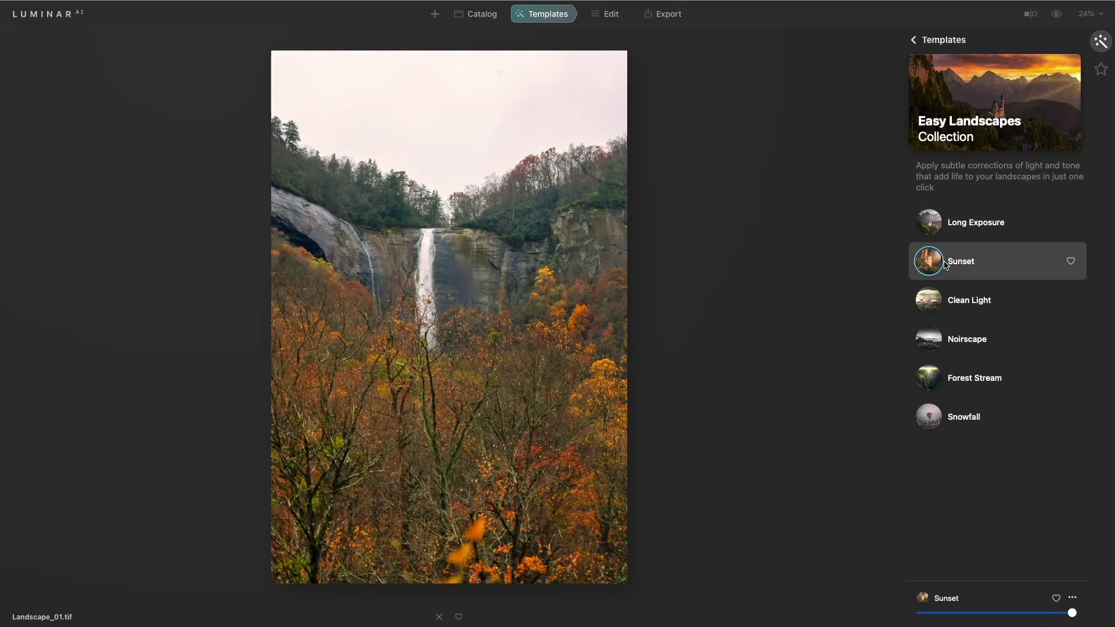
pyautogui.click(1058, 14)
pyautogui.click(1058, 15)
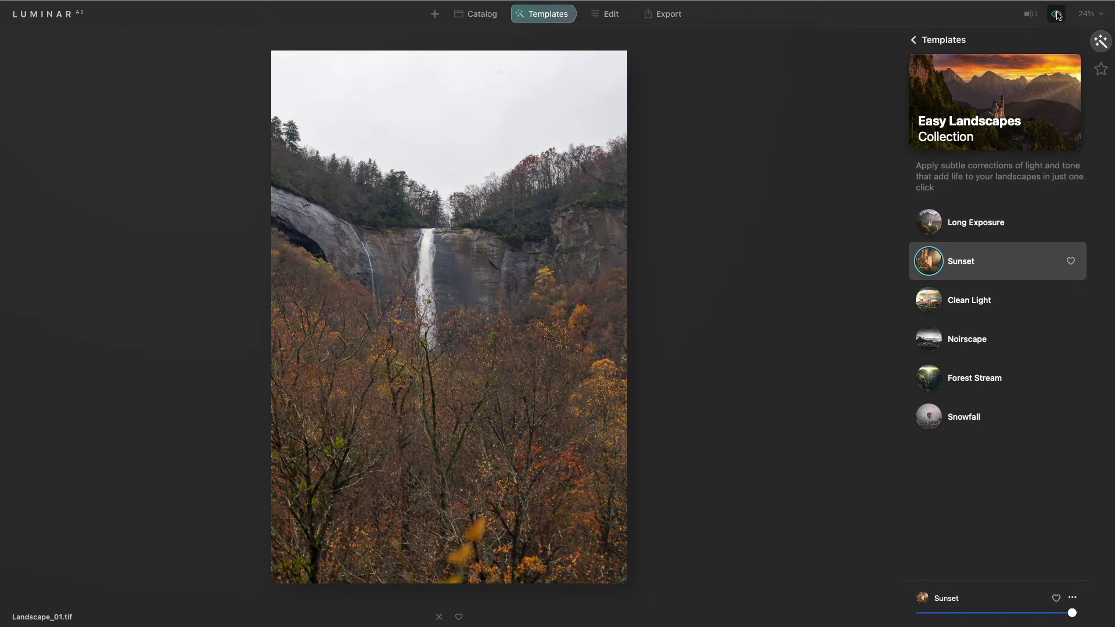
# Step: Replace the overcast sky above the waterfall with the Sunset 1 sky using the creative Sky AI tool
pyautogui.click(607, 14)
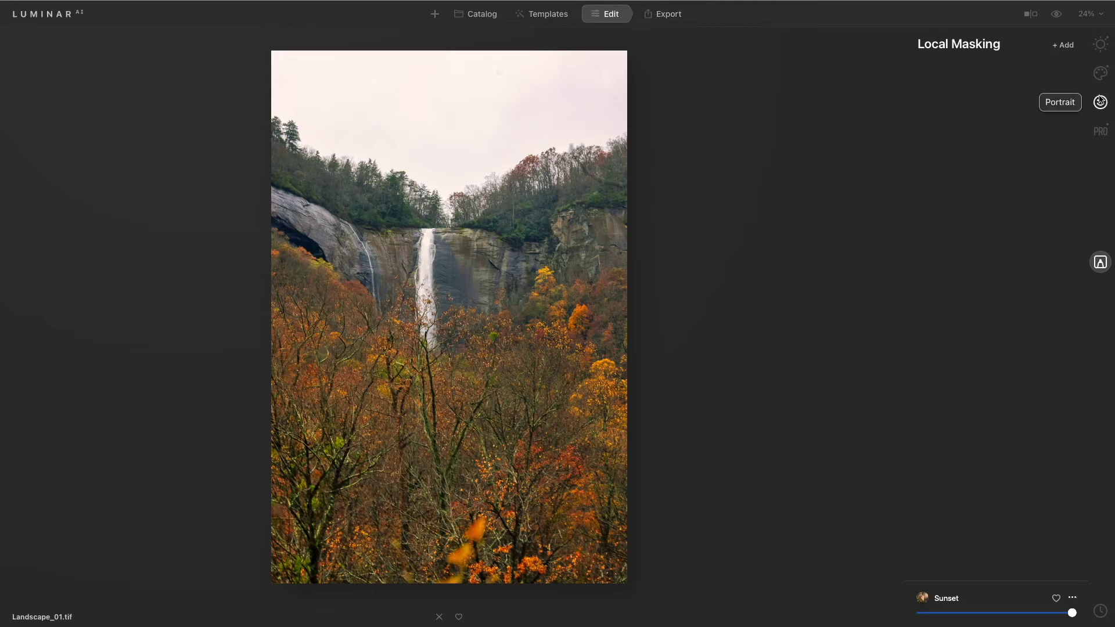
pyautogui.click(1100, 73)
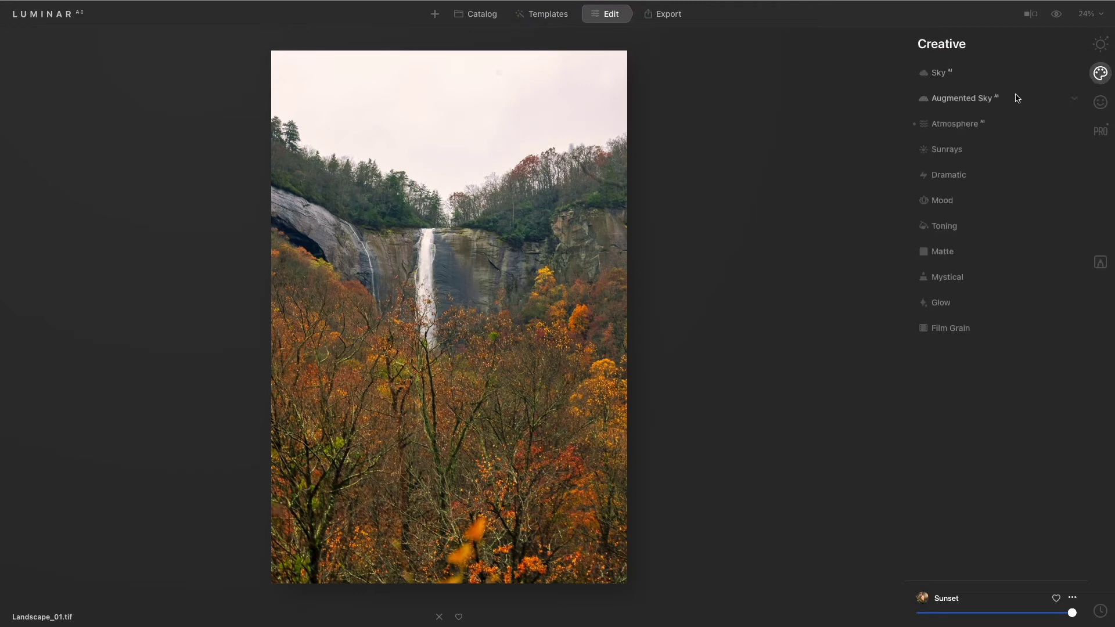
pyautogui.click(1000, 78)
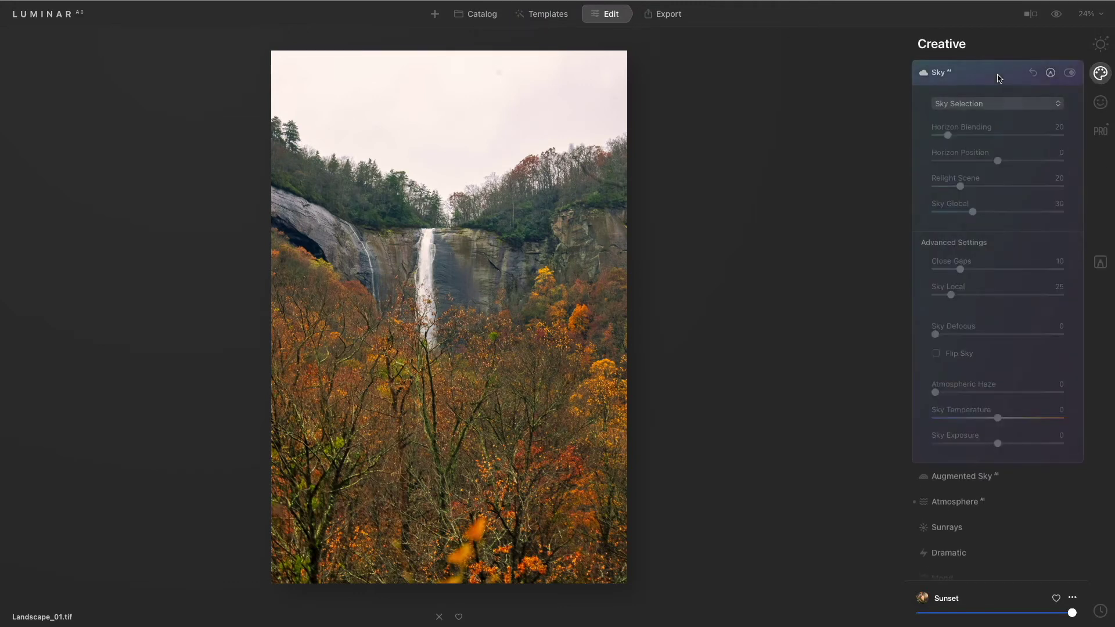
pyautogui.click(995, 104)
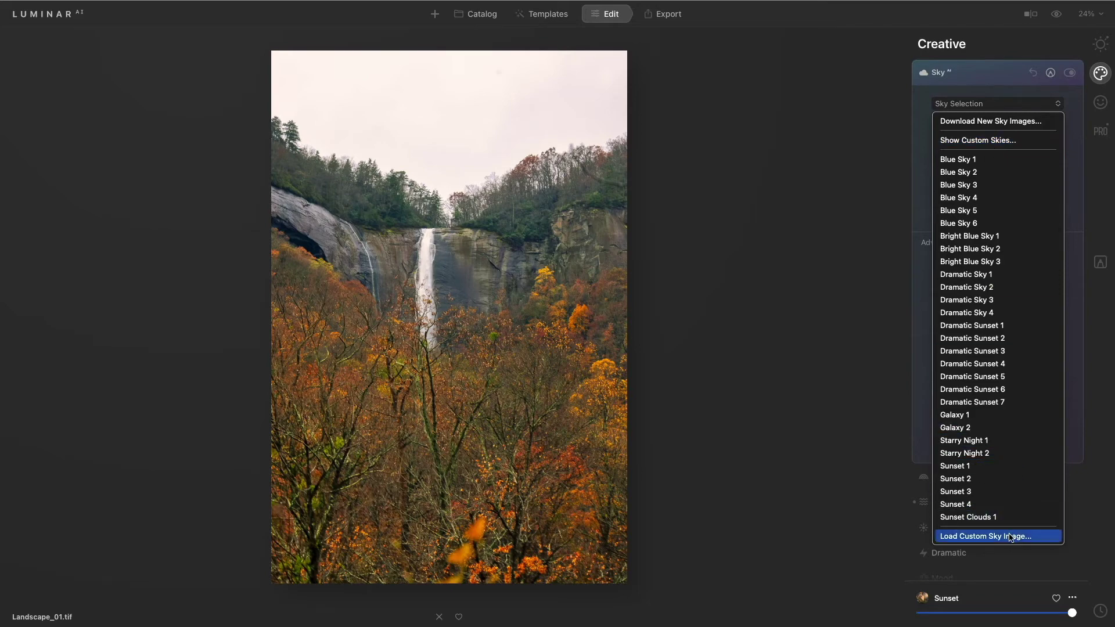
pyautogui.click(998, 466)
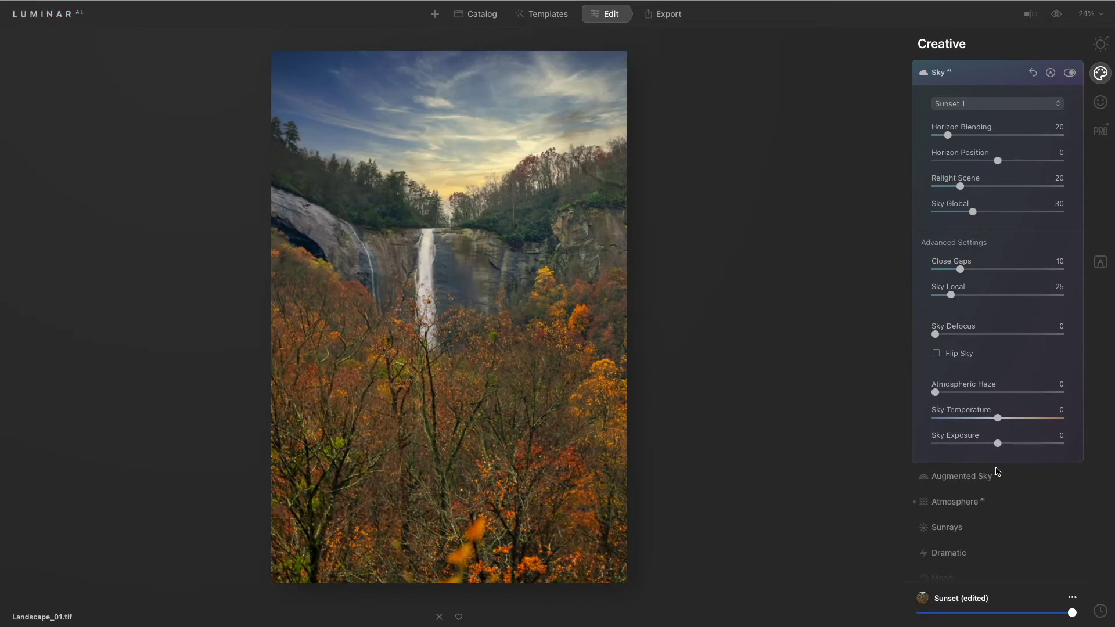
# Step: Try the Sunset 2, Sunset 3 and Sunset 4 skies on the photo
pyautogui.click(1017, 104)
pyautogui.click(1018, 134)
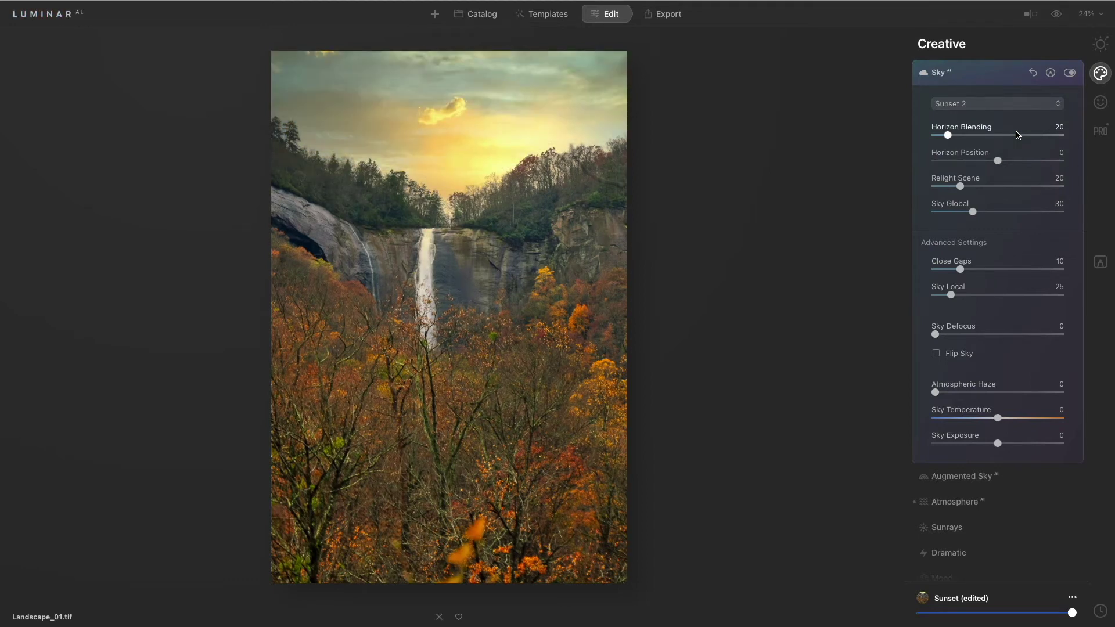
pyautogui.click(1014, 105)
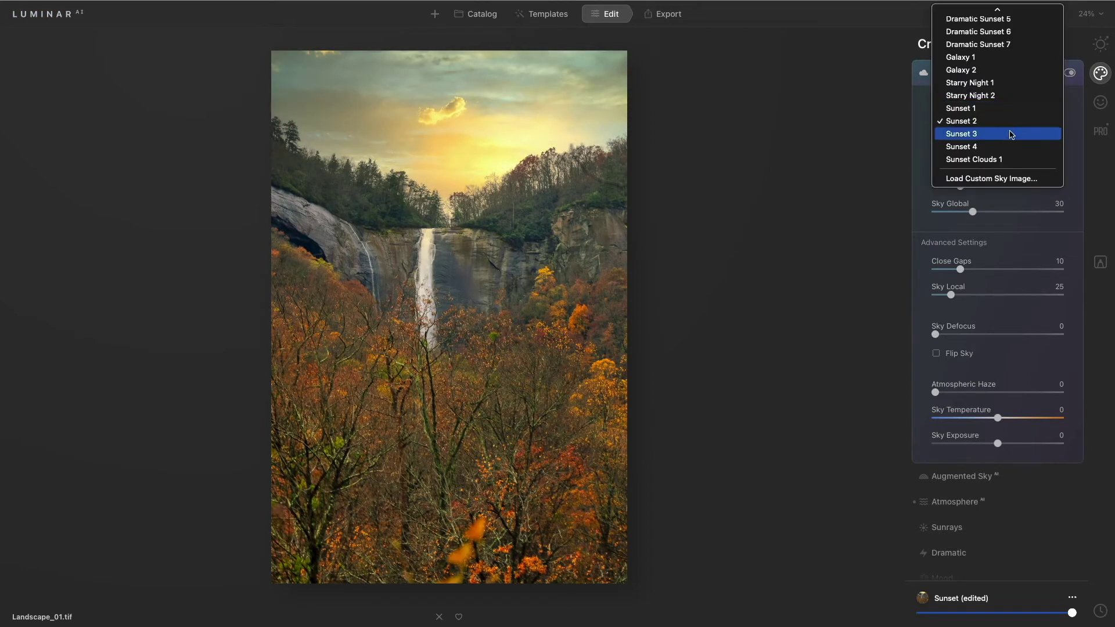
pyautogui.click(1011, 134)
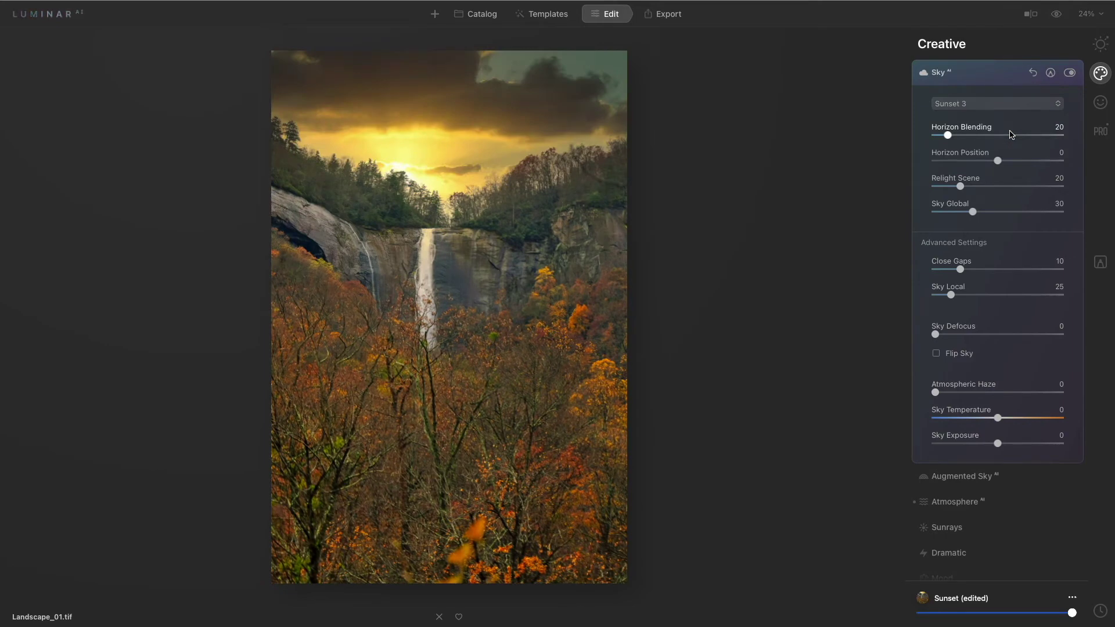
pyautogui.click(1010, 104)
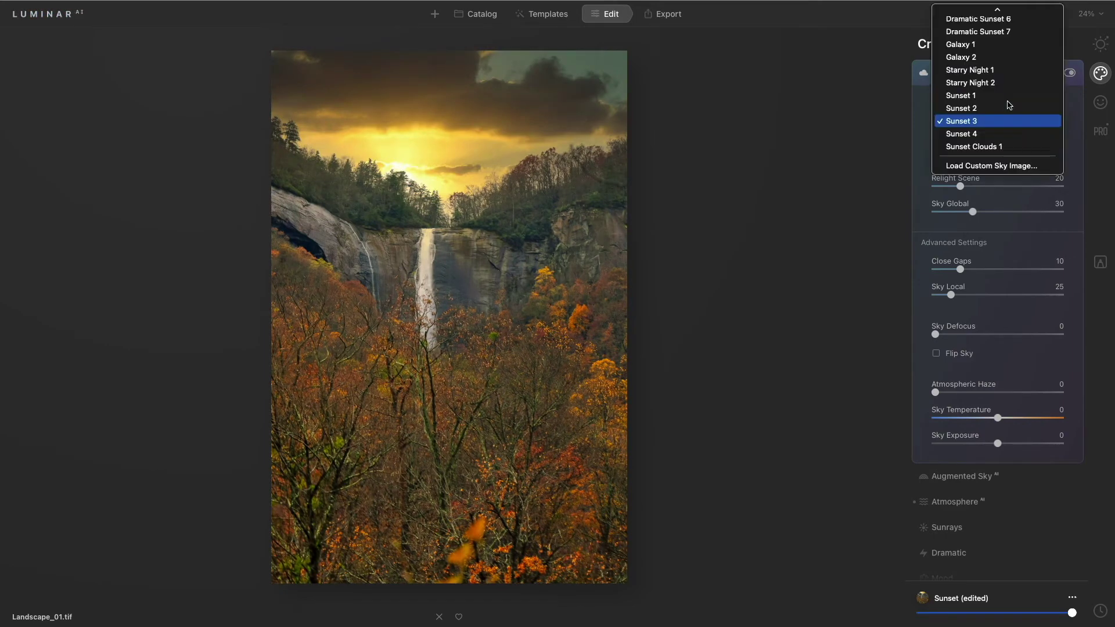
pyautogui.click(1006, 133)
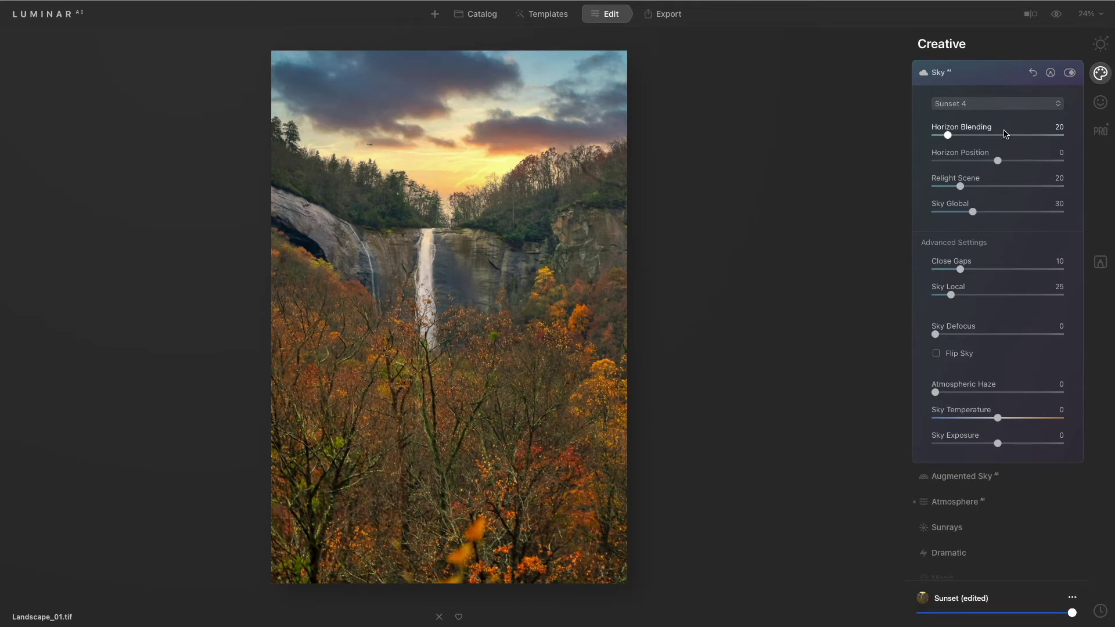
# Step: Change the replacement sky to Dramatic Sunset 1
pyautogui.click(998, 105)
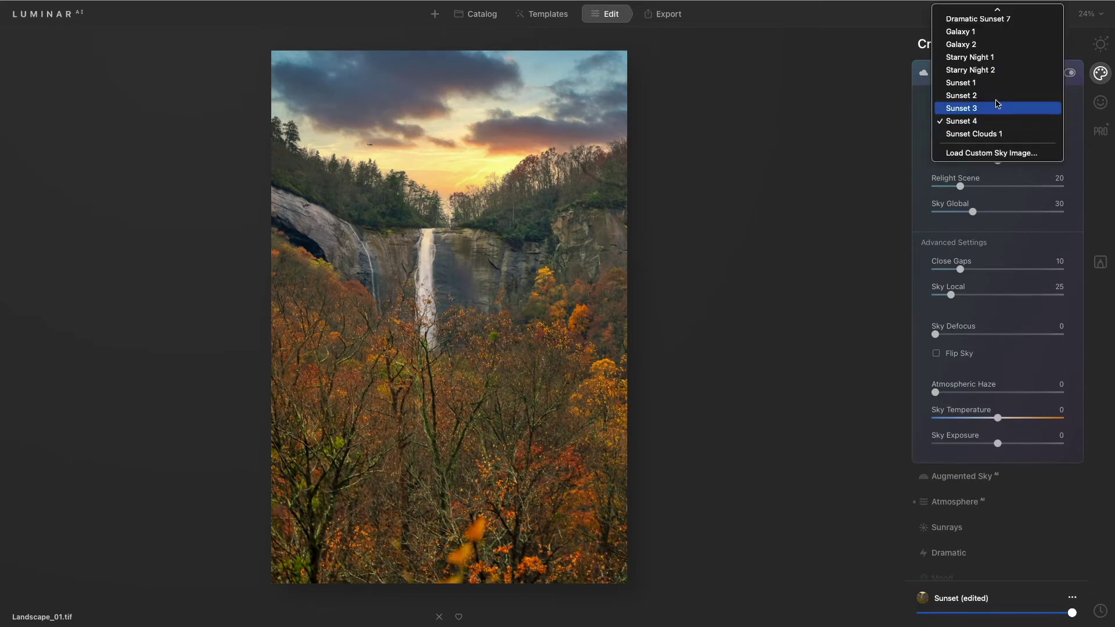
pyautogui.scroll(5, 996, 93)
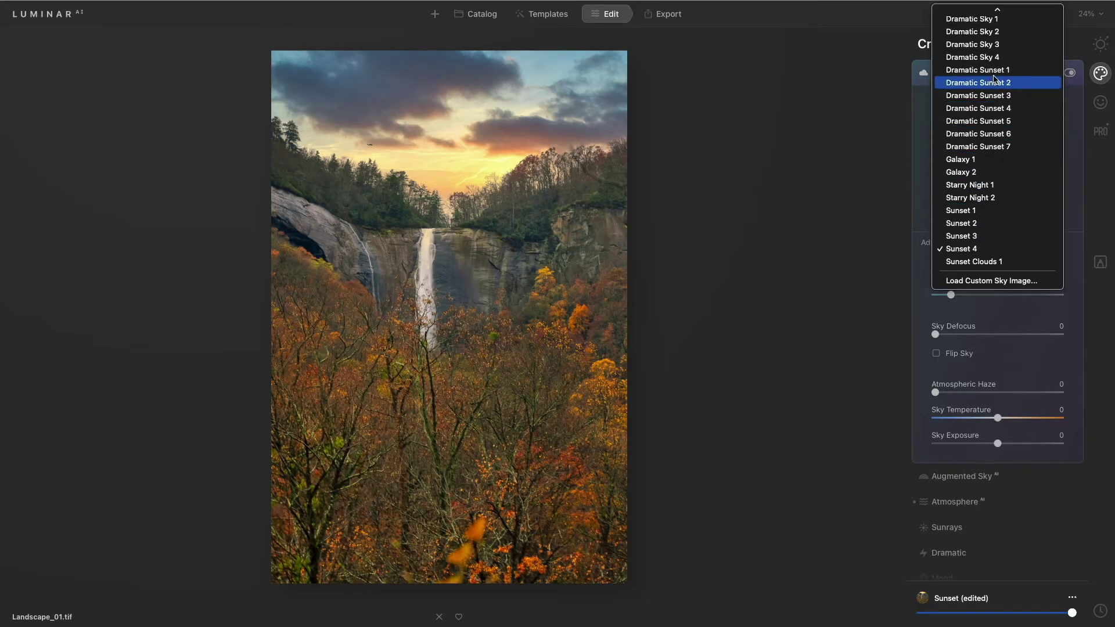
pyautogui.click(994, 74)
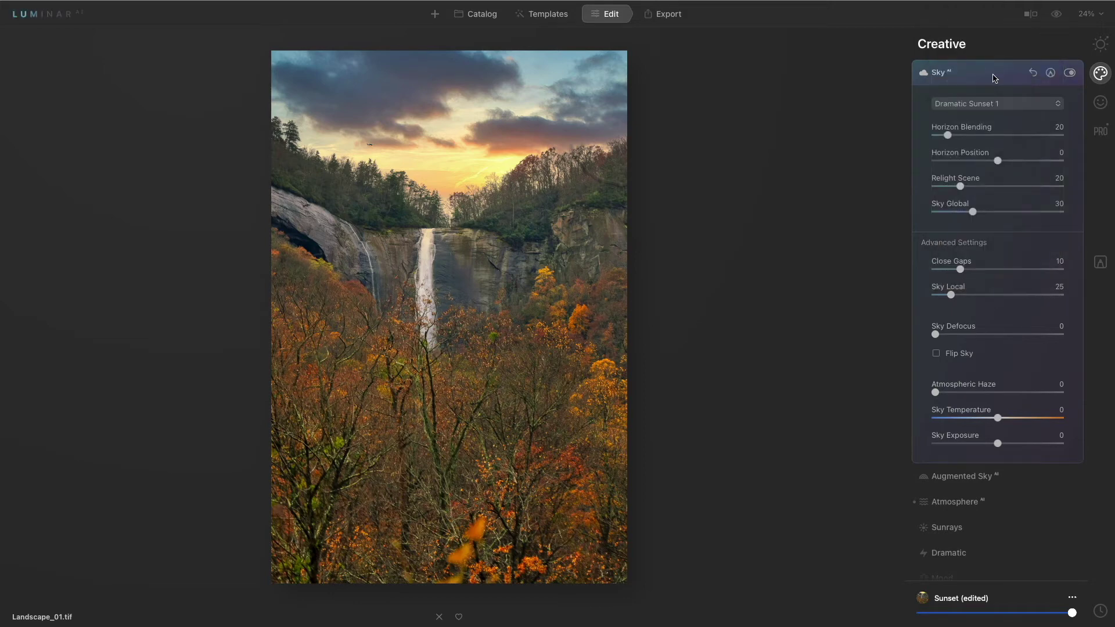
# Step: Try the Dramatic Sunset 2 sky, switch the replacement sky to Dramatic Sunset 5 and flip it
pyautogui.click(992, 103)
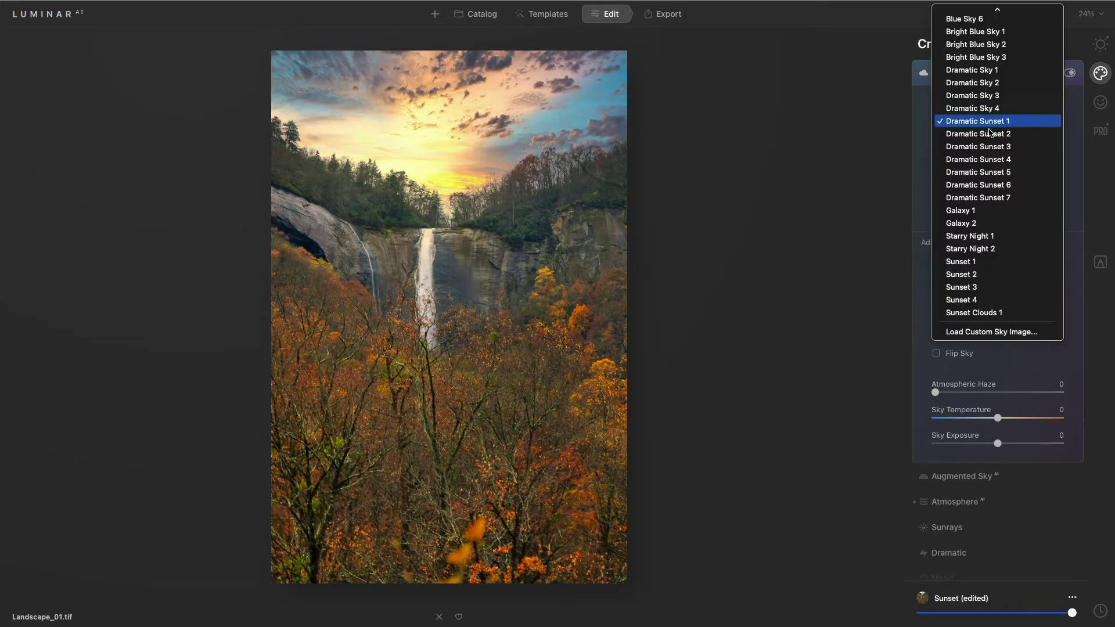
pyautogui.click(992, 137)
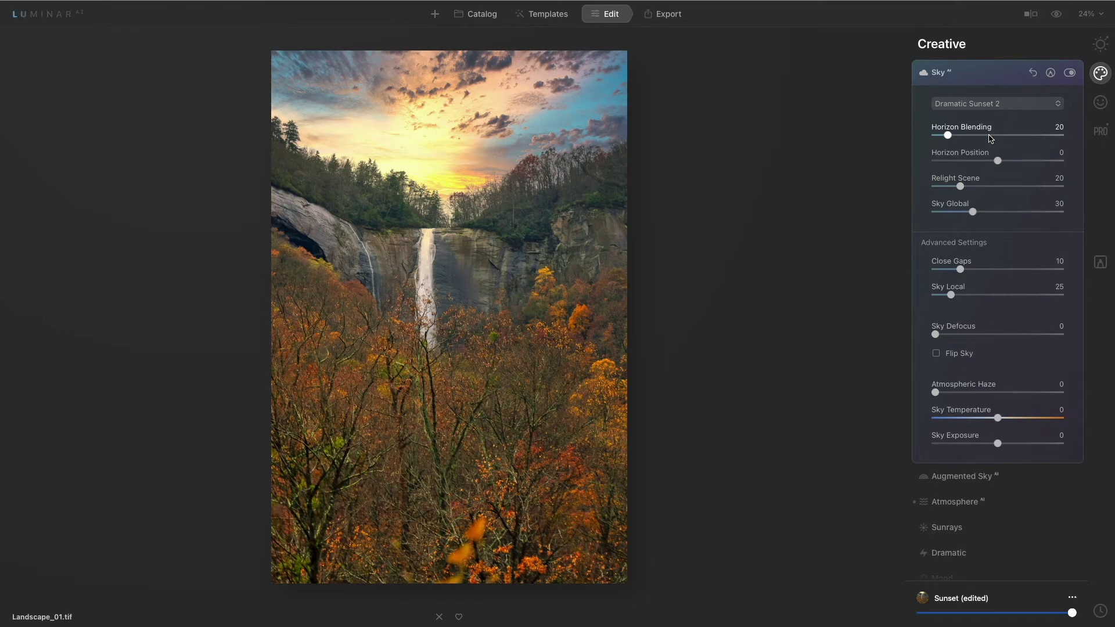
pyautogui.click(986, 105)
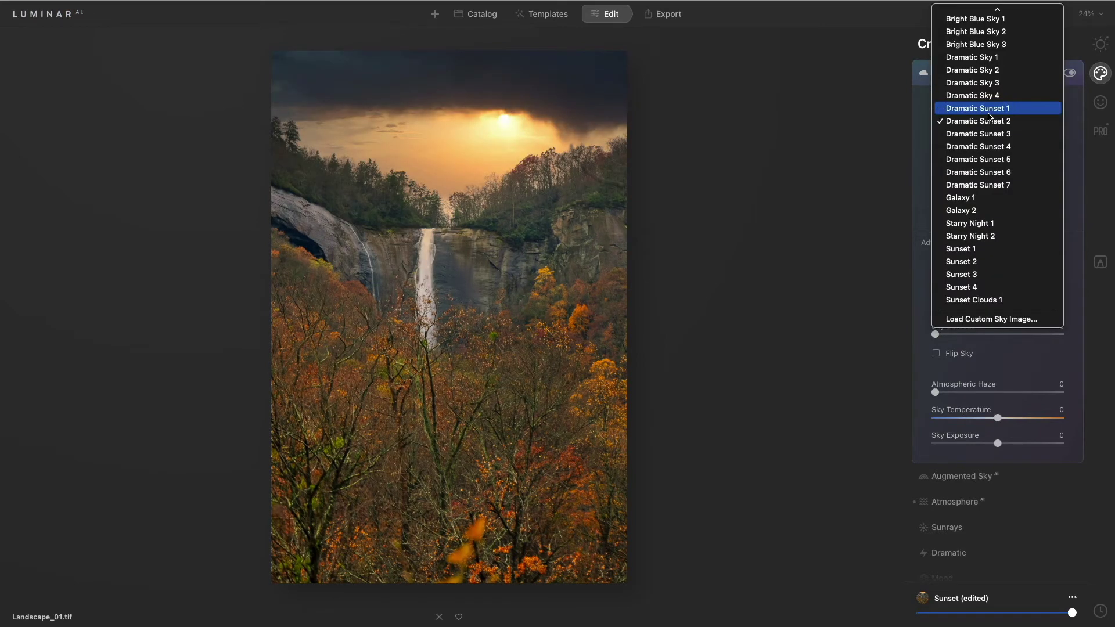
pyautogui.click(982, 160)
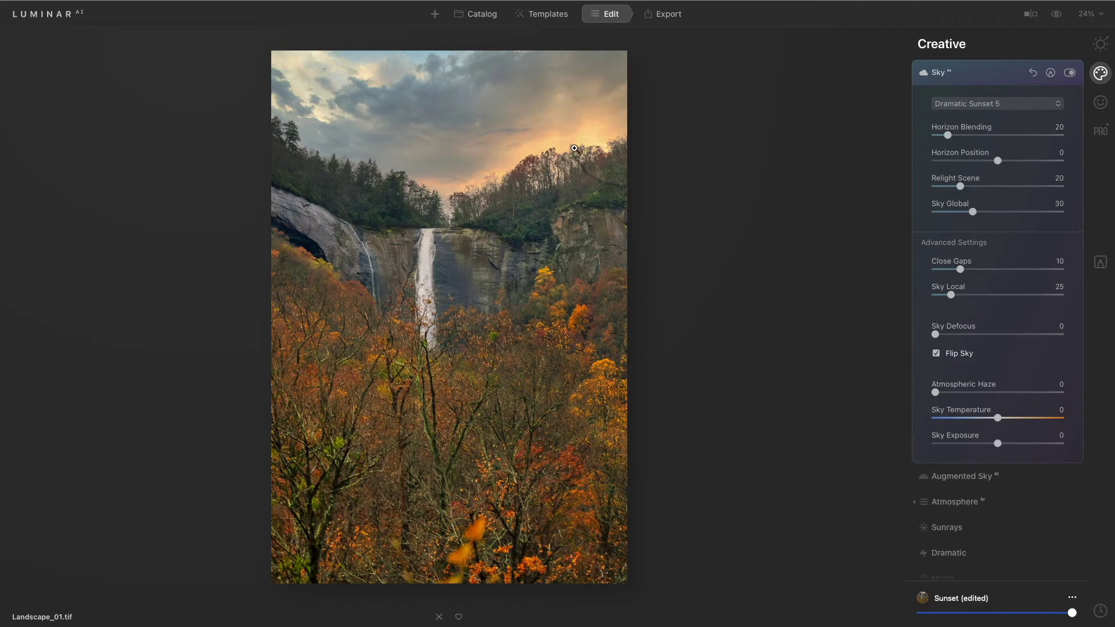
# Step: Check the treeline with Sky AI off and on, set Horizon Blending to 99 and lower the Sky Temperature
pyautogui.click(539, 159)
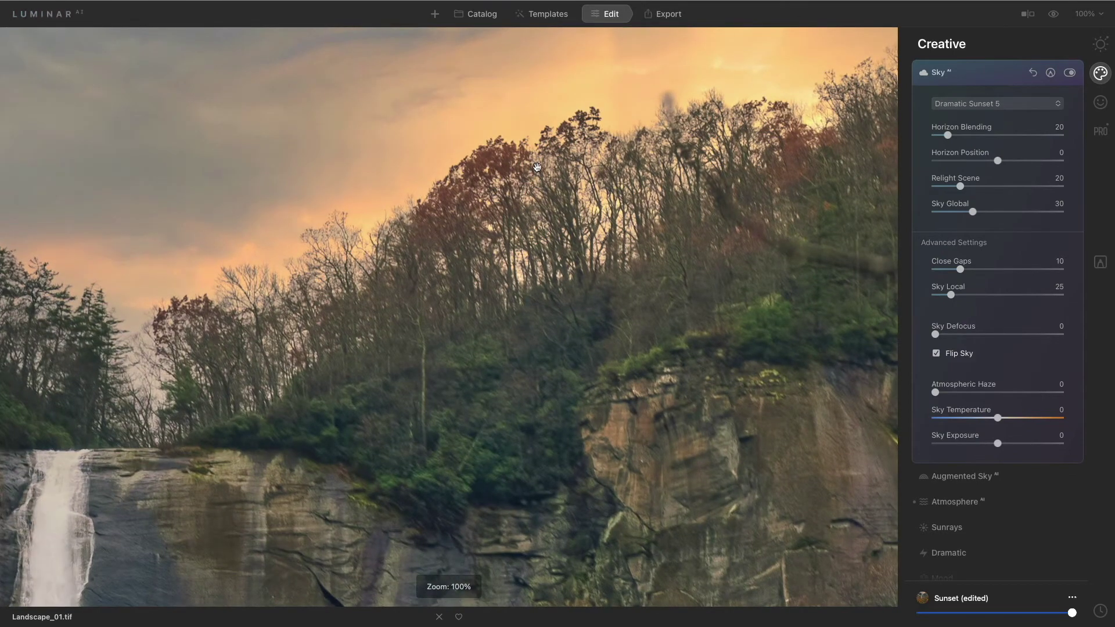
pyautogui.click(1071, 73)
pyautogui.click(1071, 73)
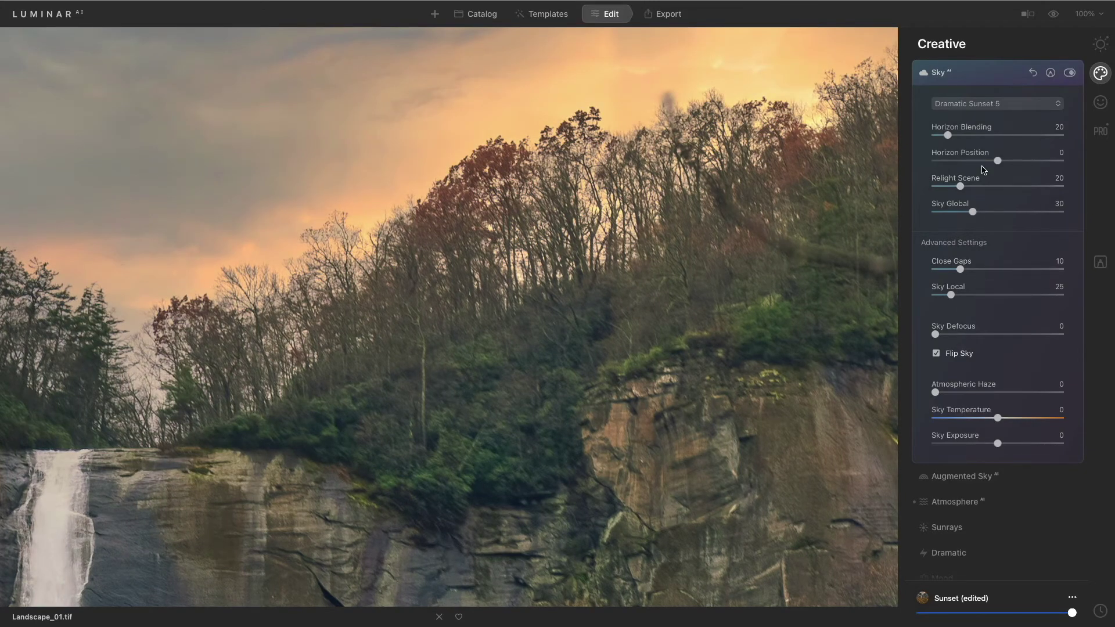
pyautogui.moveTo(948, 135); pyautogui.dragTo(1005, 143)
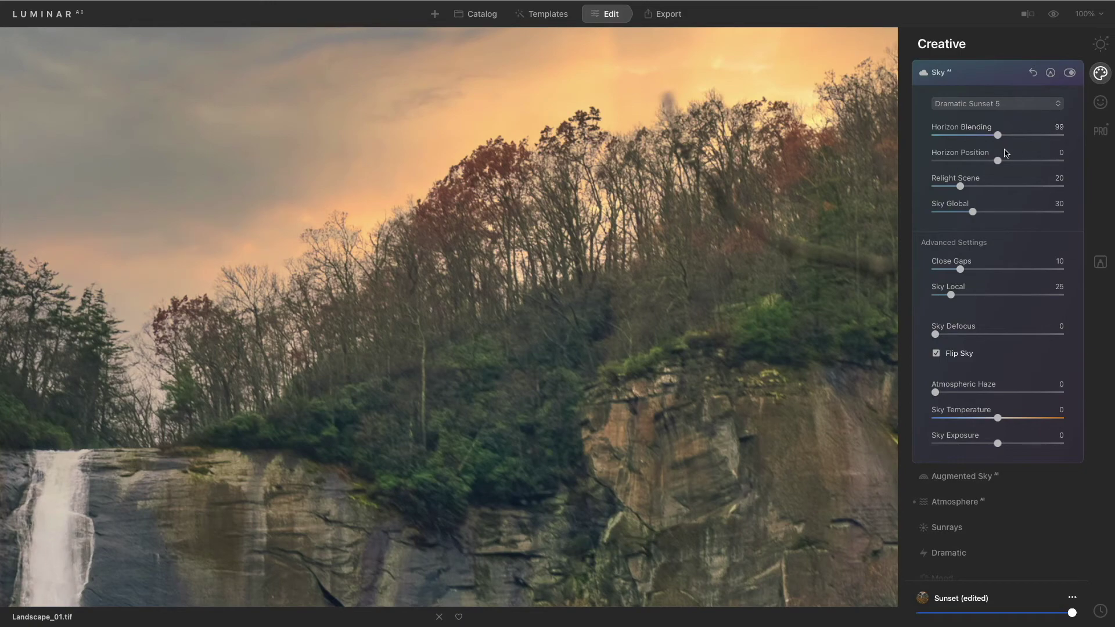
pyautogui.click(652, 256)
pyautogui.moveTo(998, 419); pyautogui.dragTo(980, 443)
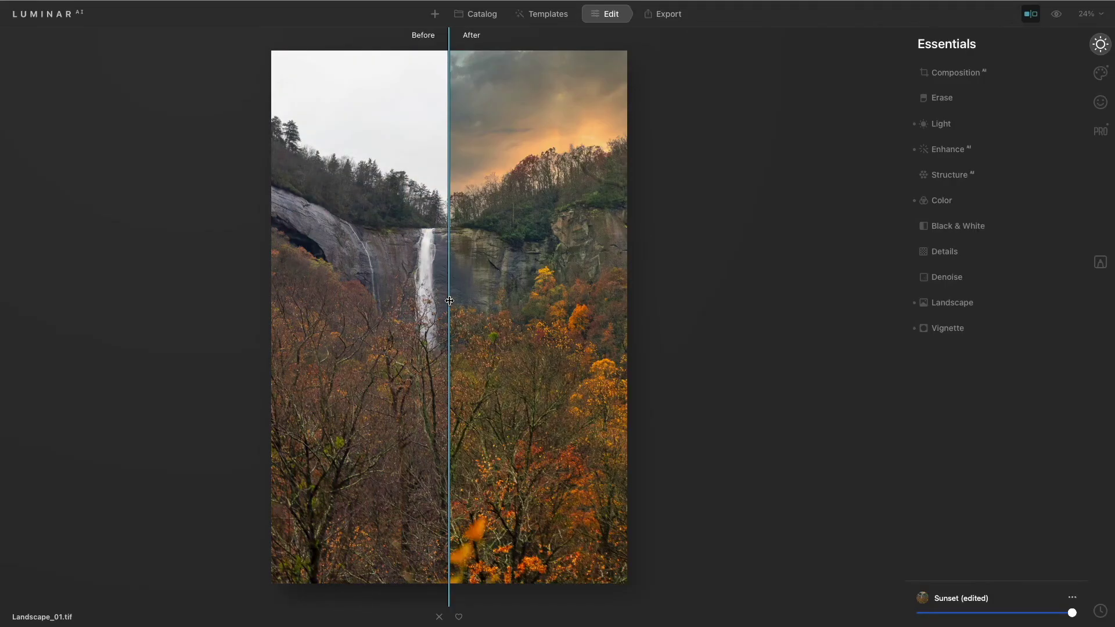
# Step: Compare the edited waterfall photo with the original using the split before/after view and the full preview
pyautogui.moveTo(449, 301); pyautogui.dragTo(239, 295)
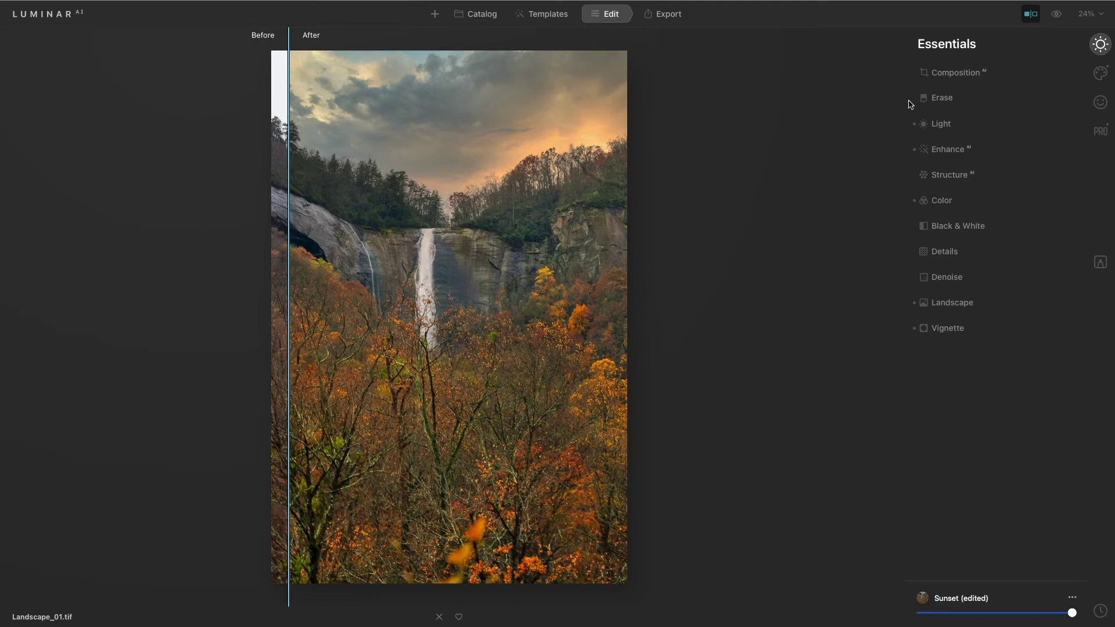
pyautogui.click(1030, 17)
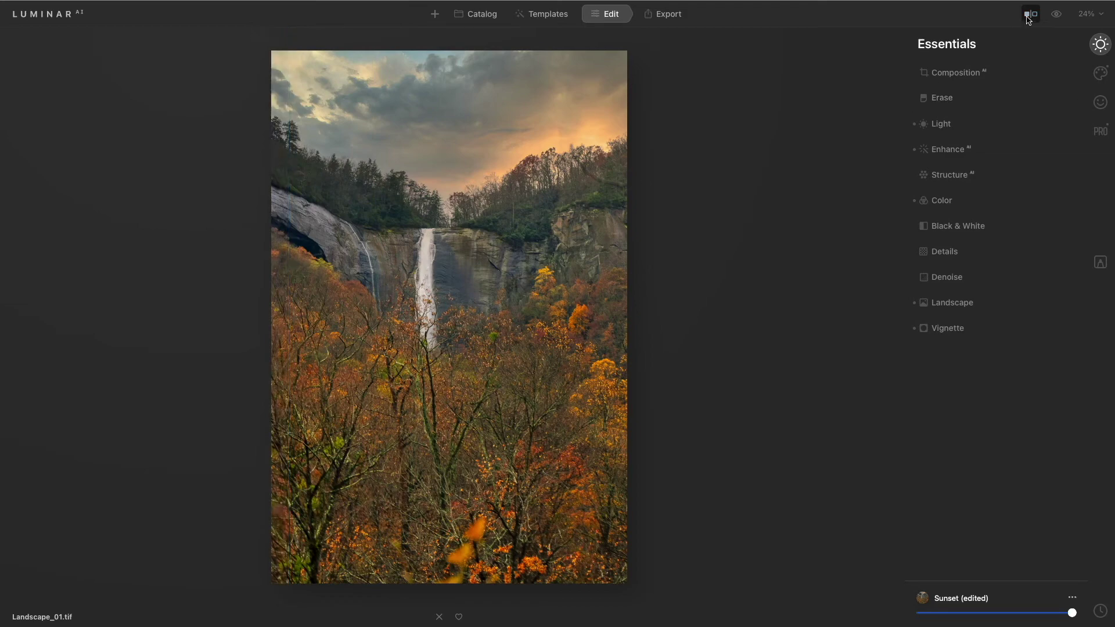
pyautogui.click(1052, 14)
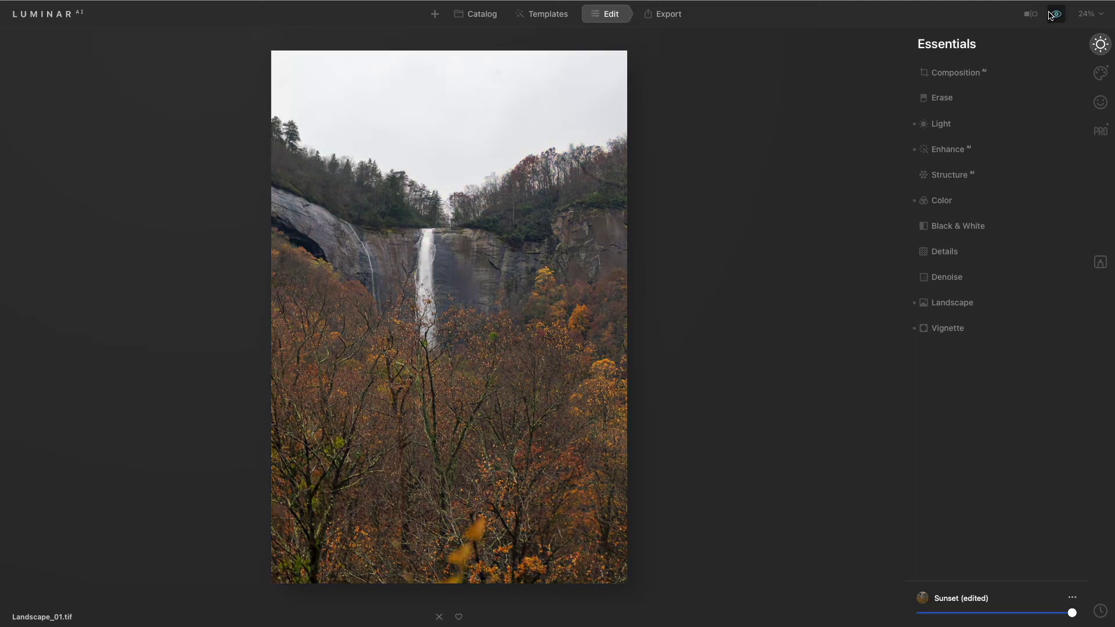
pyautogui.click(1052, 14)
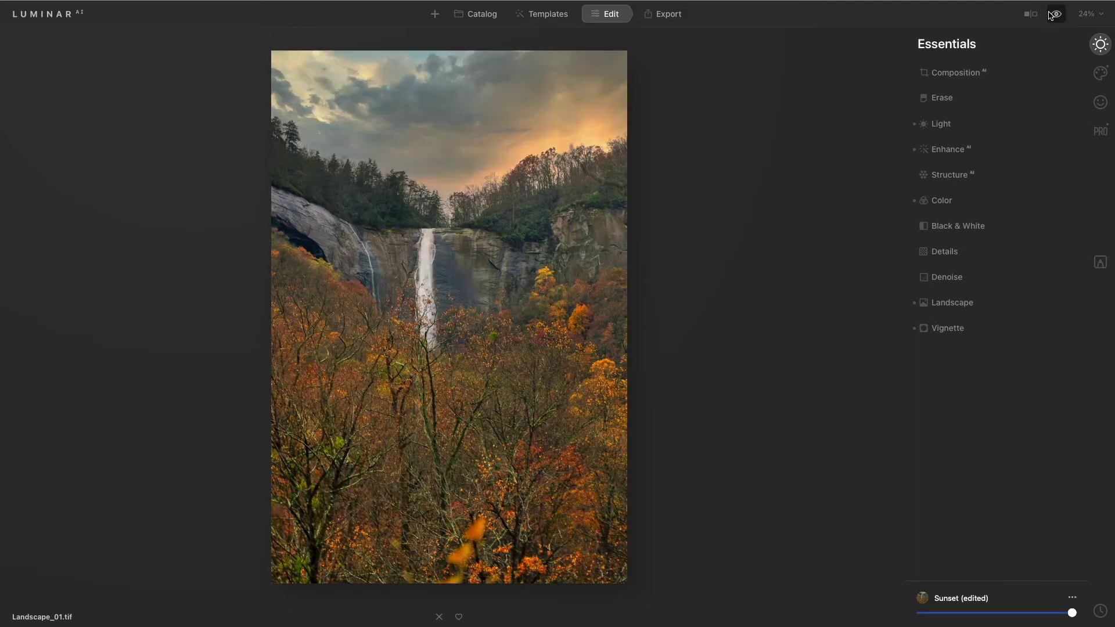
# Step: Apply professional Supercontrast with Highlights Contrast at 7 and Shadows Contrast at 3
pyautogui.click(1101, 130)
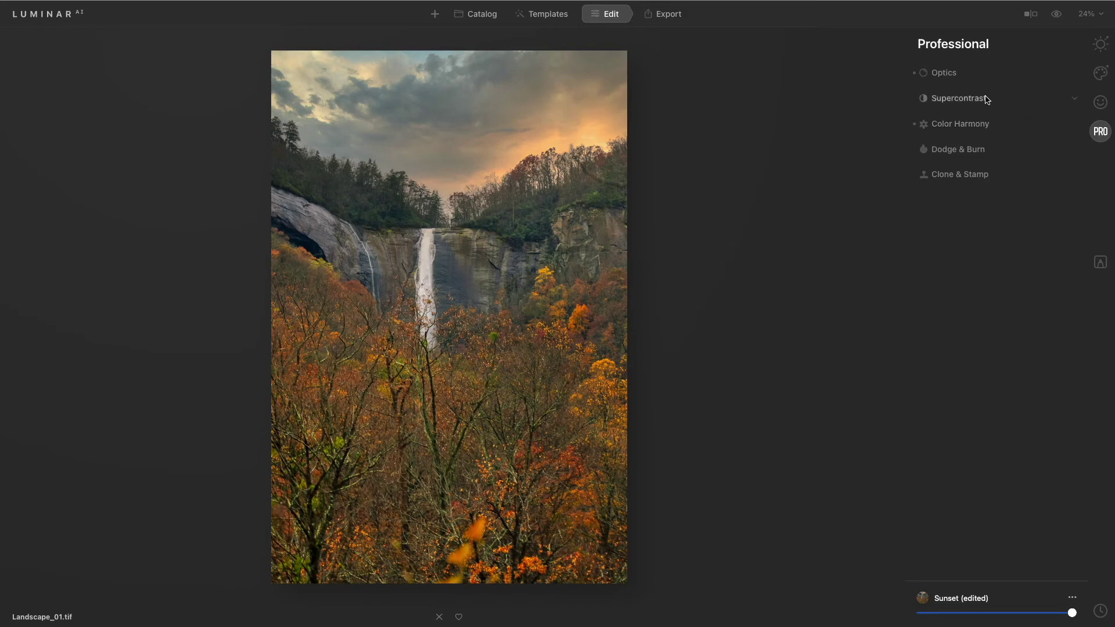
pyautogui.click(974, 74)
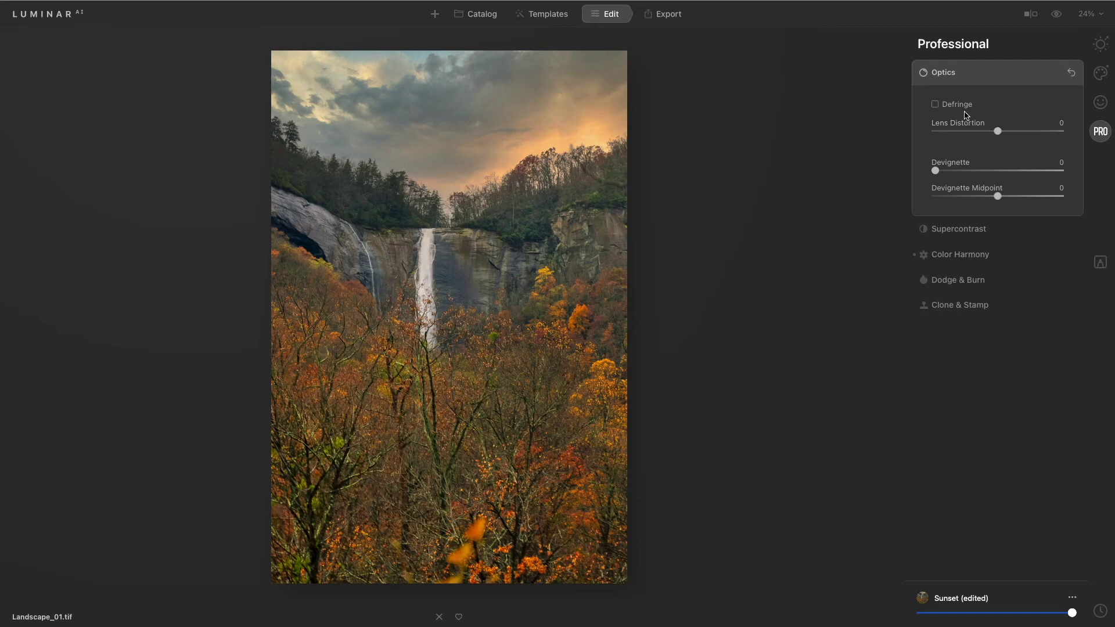
pyautogui.click(967, 82)
pyautogui.click(973, 98)
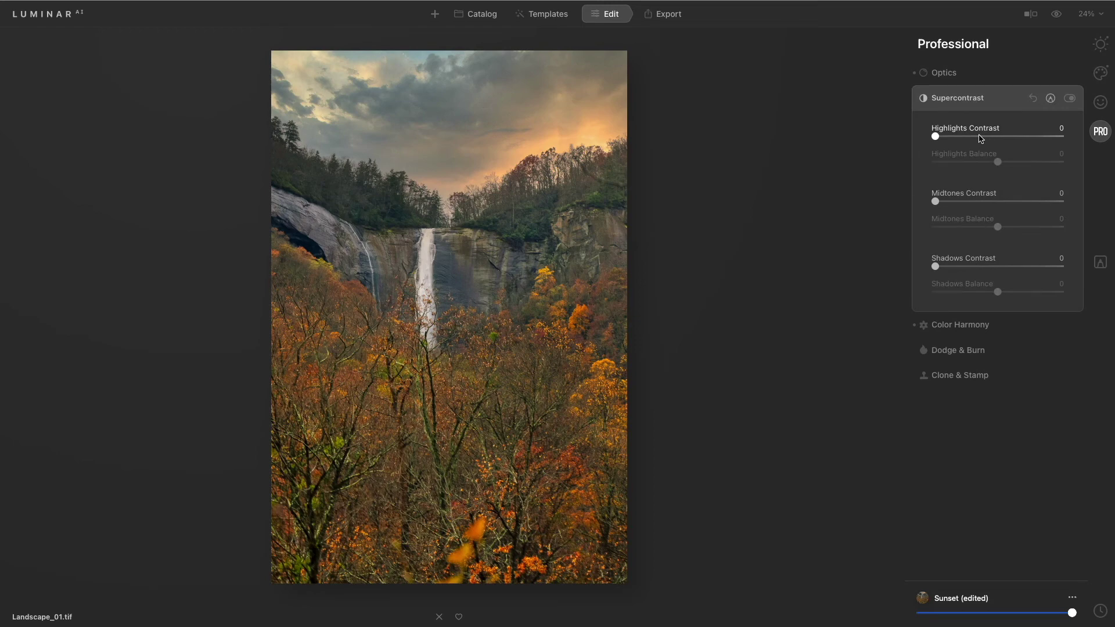
pyautogui.moveTo(936, 136)
pyautogui.mouseDown()
pyautogui.moveTo(1013, 136)
pyautogui.moveTo(945, 136)
pyautogui.mouseUp()
pyautogui.moveTo(936, 267)
pyautogui.mouseDown()
pyautogui.moveTo(969, 266)
pyautogui.moveTo(936, 267)
pyautogui.mouseUp()
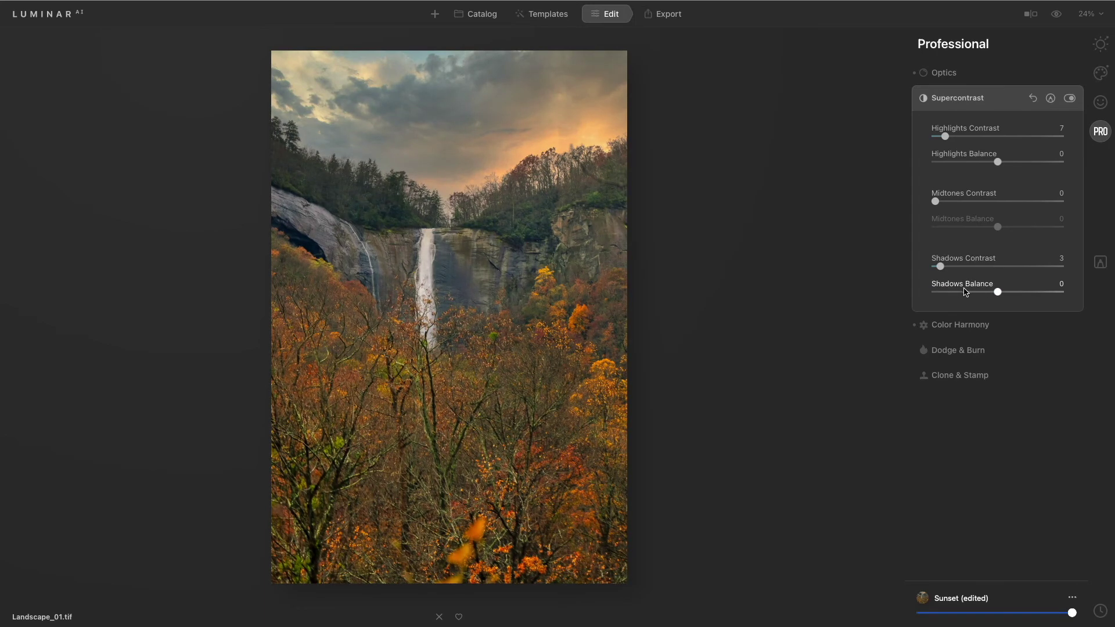
# Step: Set the Color Harmony Brilliance to 14 and Warmth to -7, and try the Color Contrast amount, leaving it at 0
pyautogui.click(960, 324)
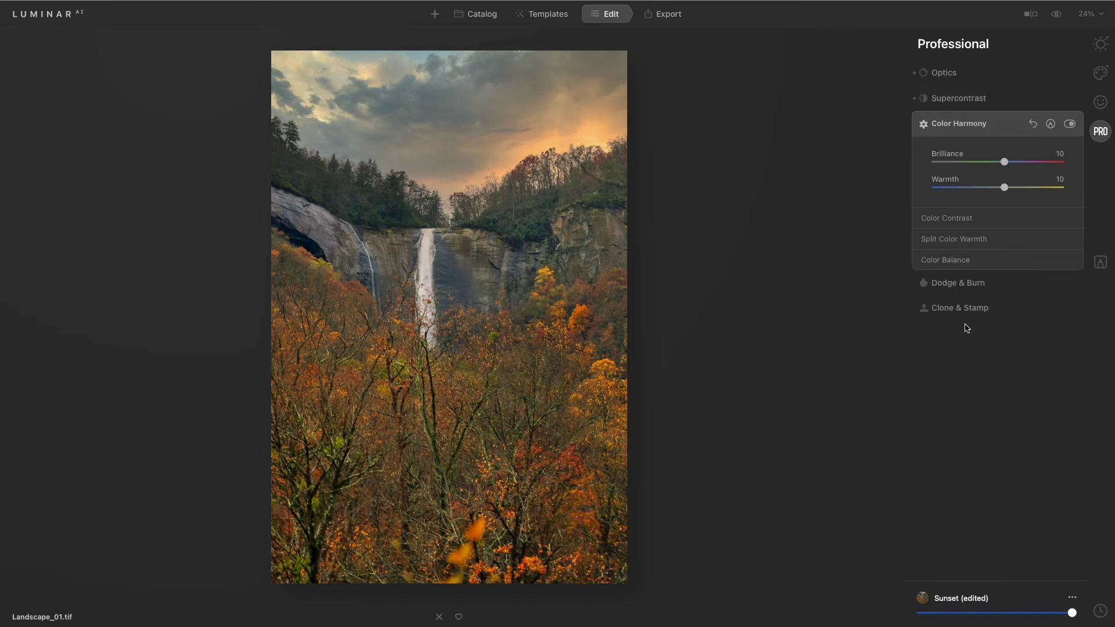
pyautogui.moveTo(1005, 187)
pyautogui.mouseDown()
pyautogui.moveTo(1039, 186)
pyautogui.moveTo(981, 189)
pyautogui.moveTo(995, 189)
pyautogui.moveTo(1004, 162)
pyautogui.moveTo(1021, 162)
pyautogui.moveTo(1011, 166)
pyautogui.mouseUp()
pyautogui.click(993, 220)
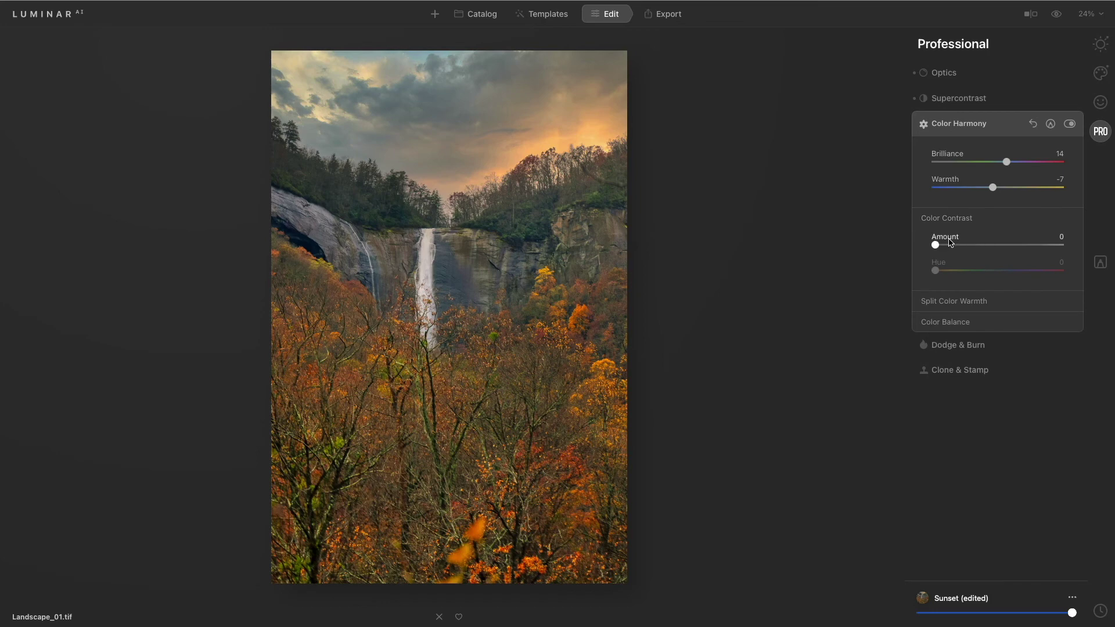
pyautogui.moveTo(952, 247); pyautogui.dragTo(936, 245)
# Step: Set the Split Color Warmth in Color Harmony to -8 for Warm and 8 for Cool
pyautogui.click(953, 301)
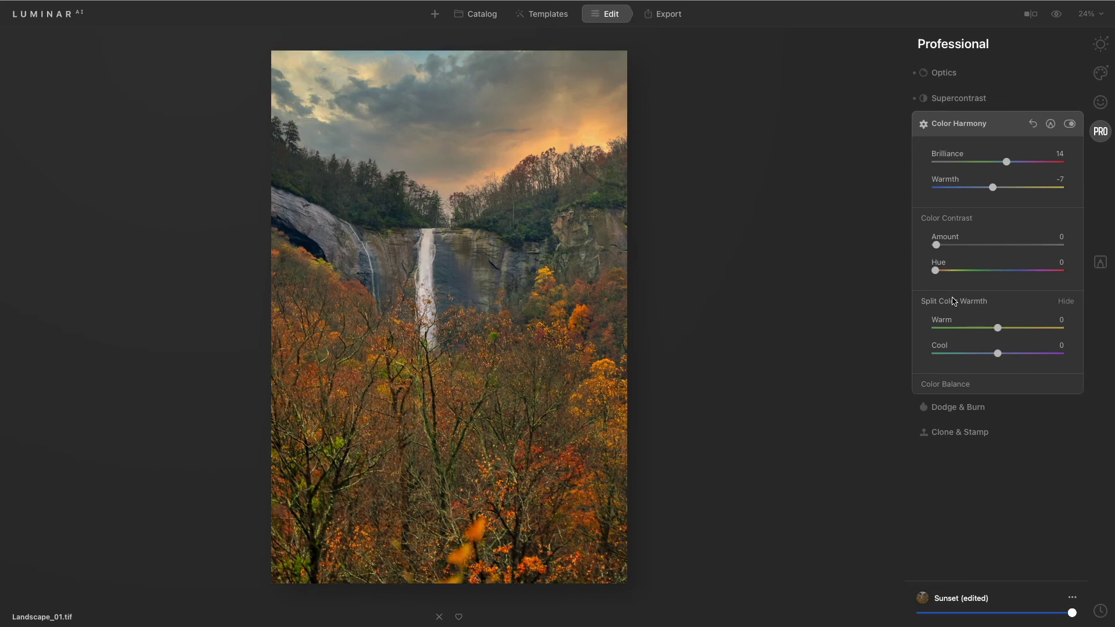
pyautogui.moveTo(1002, 331)
pyautogui.mouseDown()
pyautogui.moveTo(1036, 331)
pyautogui.moveTo(972, 336)
pyautogui.moveTo(995, 339)
pyautogui.mouseUp()
pyautogui.moveTo(998, 356)
pyautogui.mouseDown()
pyautogui.moveTo(1021, 354)
pyautogui.moveTo(951, 357)
pyautogui.moveTo(1005, 367)
pyautogui.mouseUp()
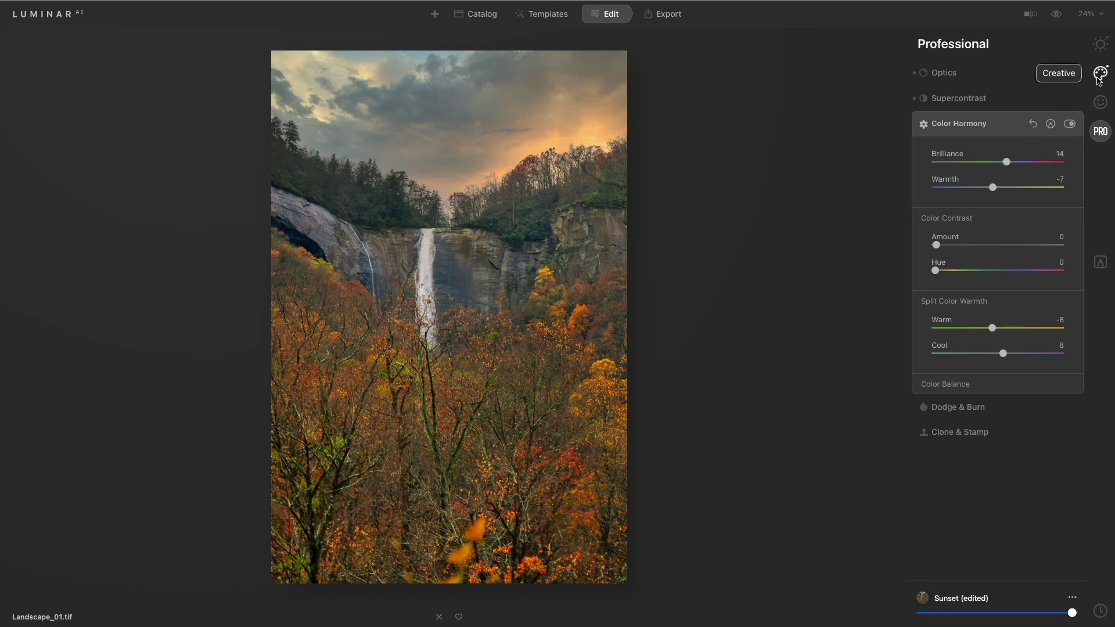
# Step: Set the HSL saturation to -27 for Orange and -14 for Green in the essential Color tool
pyautogui.click(1102, 52)
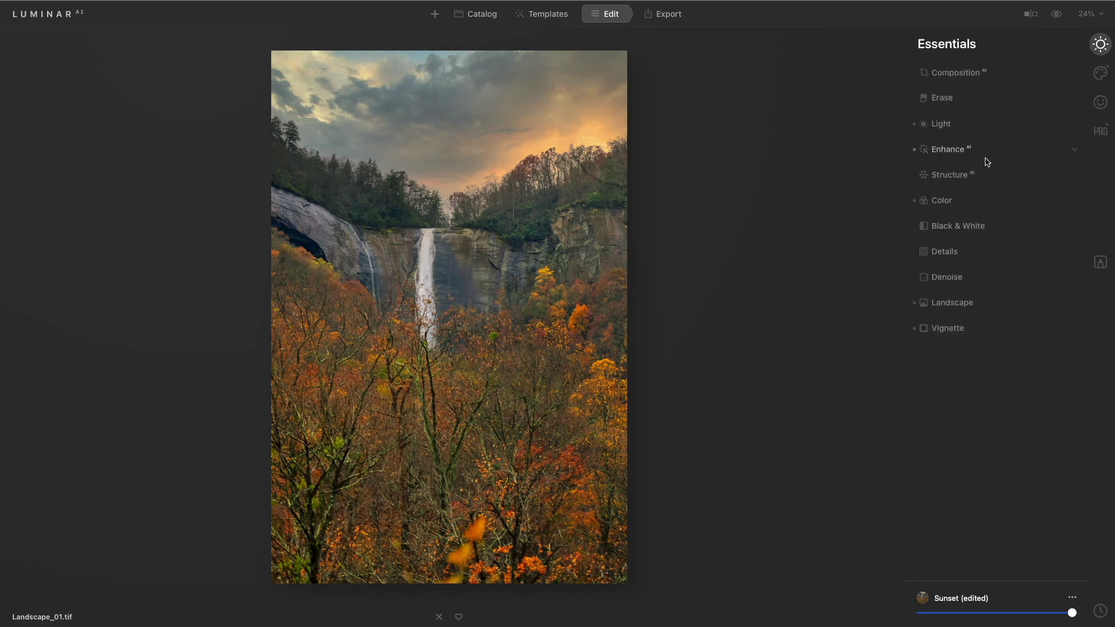
pyautogui.click(957, 206)
pyautogui.click(955, 321)
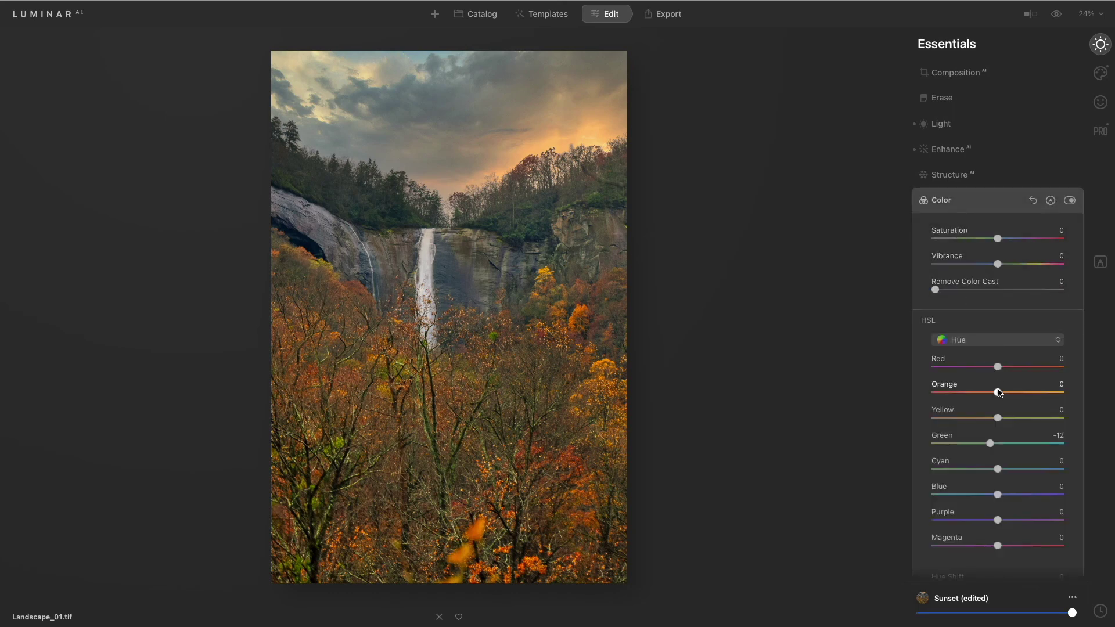
pyautogui.moveTo(999, 394)
pyautogui.mouseDown()
pyautogui.moveTo(1014, 393)
pyautogui.moveTo(999, 399)
pyautogui.mouseUp()
pyautogui.click(1001, 342)
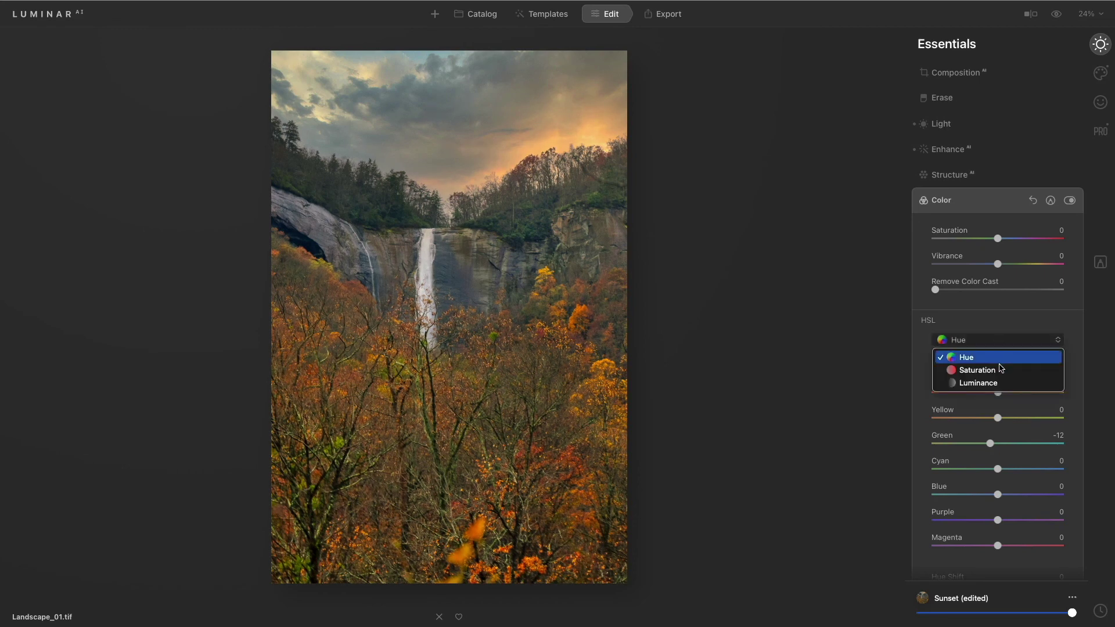
pyautogui.click(1001, 371)
pyautogui.moveTo(991, 397); pyautogui.dragTo(981, 397)
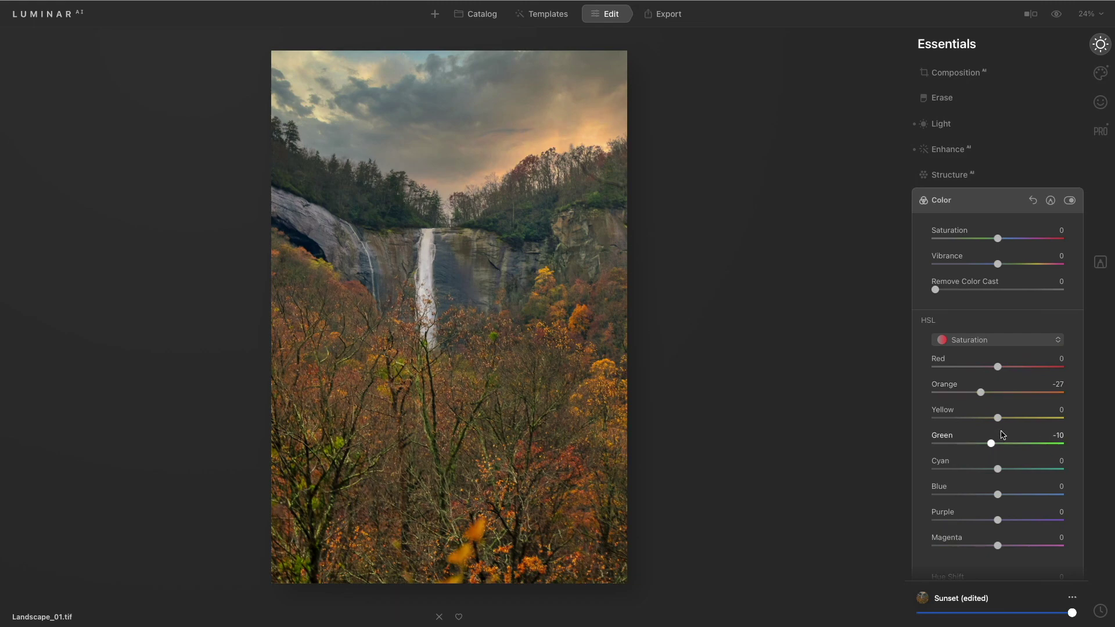
pyautogui.moveTo(992, 444); pyautogui.dragTo(989, 445)
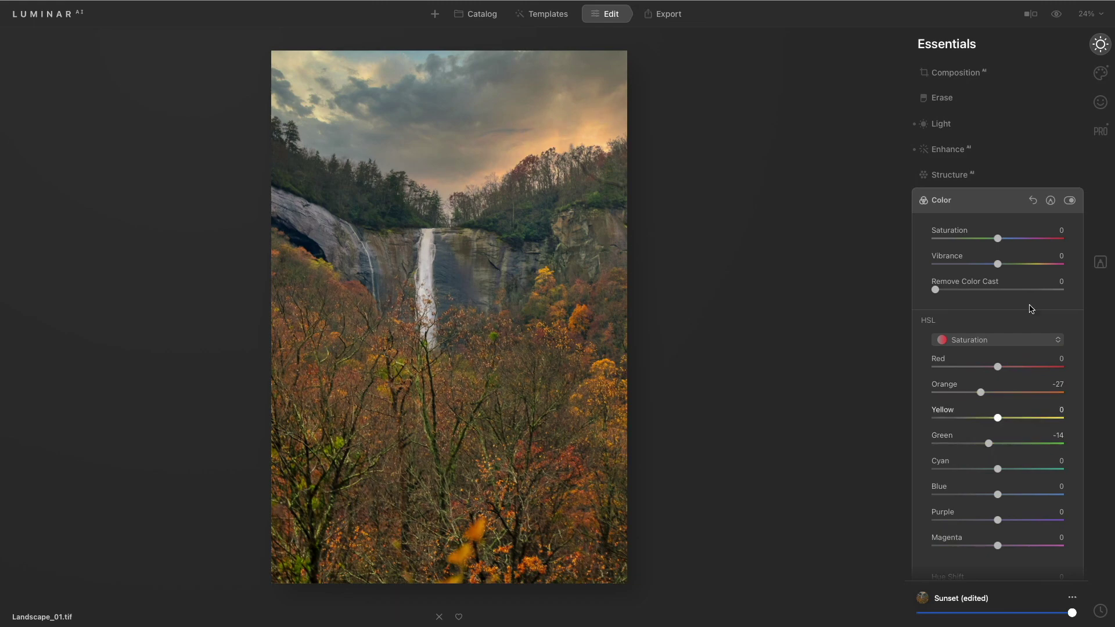
# Step: Darken the greens by setting the HSL luminance of Green to -42
pyautogui.click(1015, 341)
pyautogui.click(1012, 382)
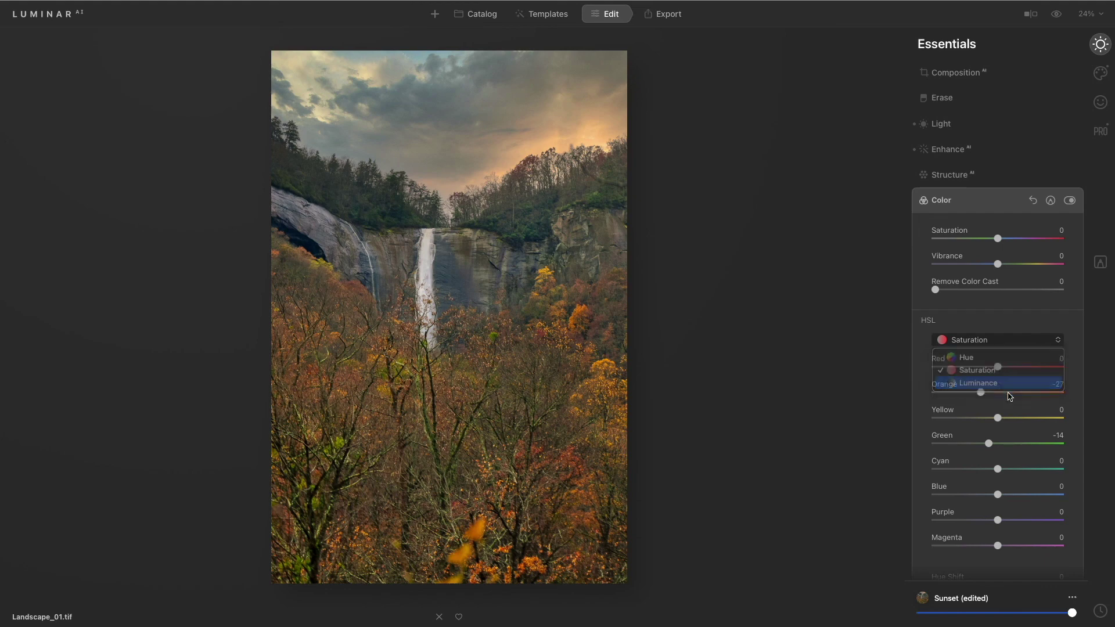
pyautogui.moveTo(997, 445); pyautogui.dragTo(966, 446)
# Step: Reduce the HSL saturation of Green to -50 and of Cyan to -46
pyautogui.click(974, 342)
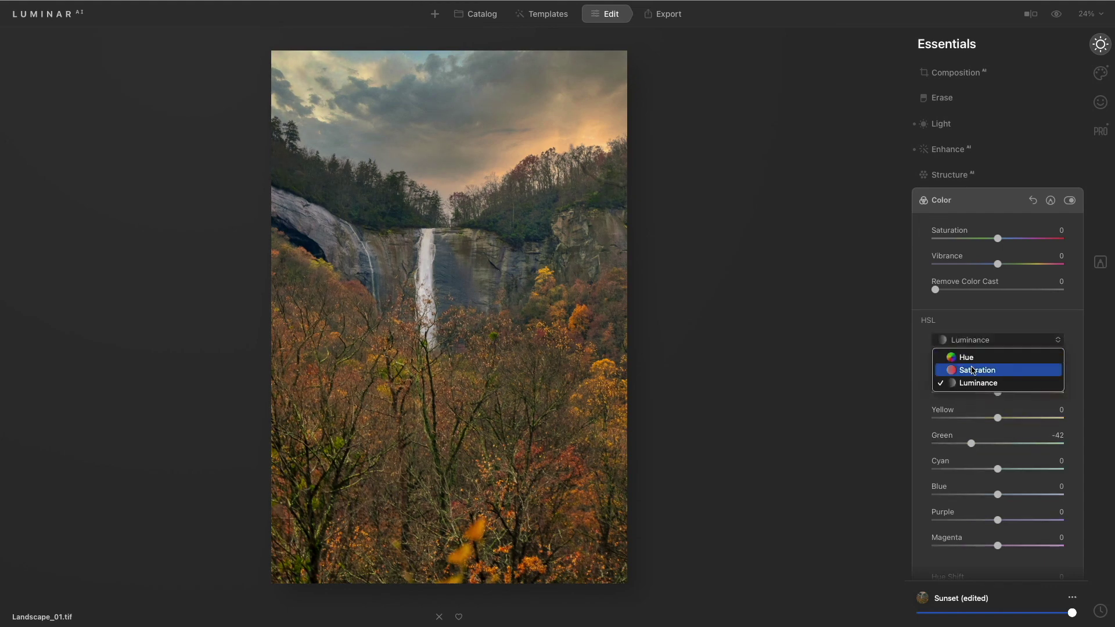
pyautogui.click(977, 370)
pyautogui.moveTo(989, 444); pyautogui.dragTo(966, 444)
pyautogui.click(969, 469)
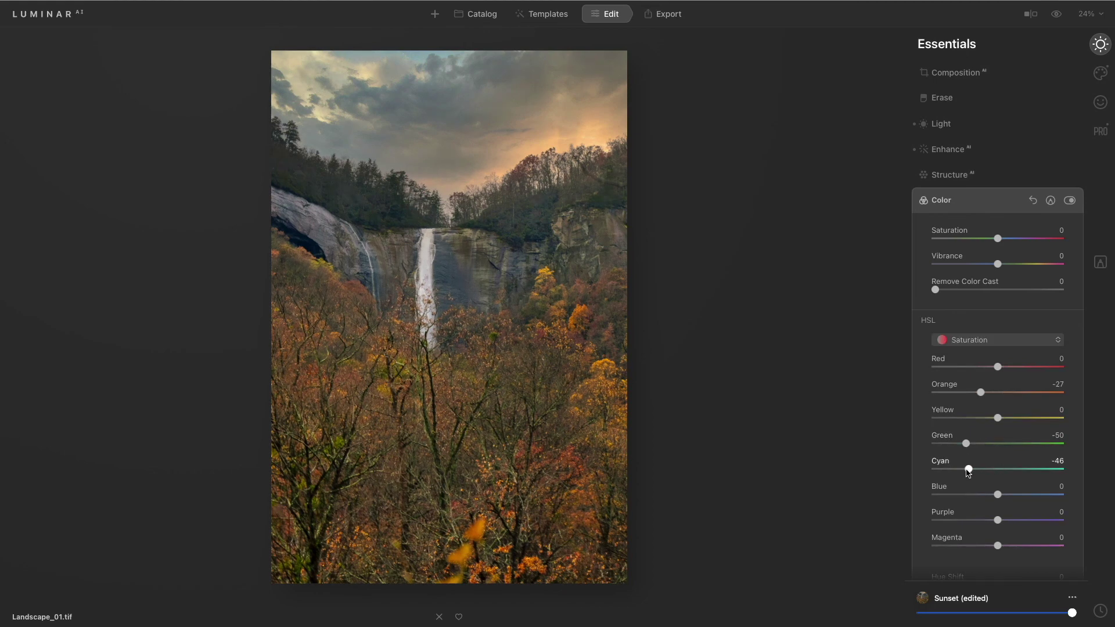
# Step: Toggle between the original and the color-adjusted photo to compare them
pyautogui.click(1058, 15)
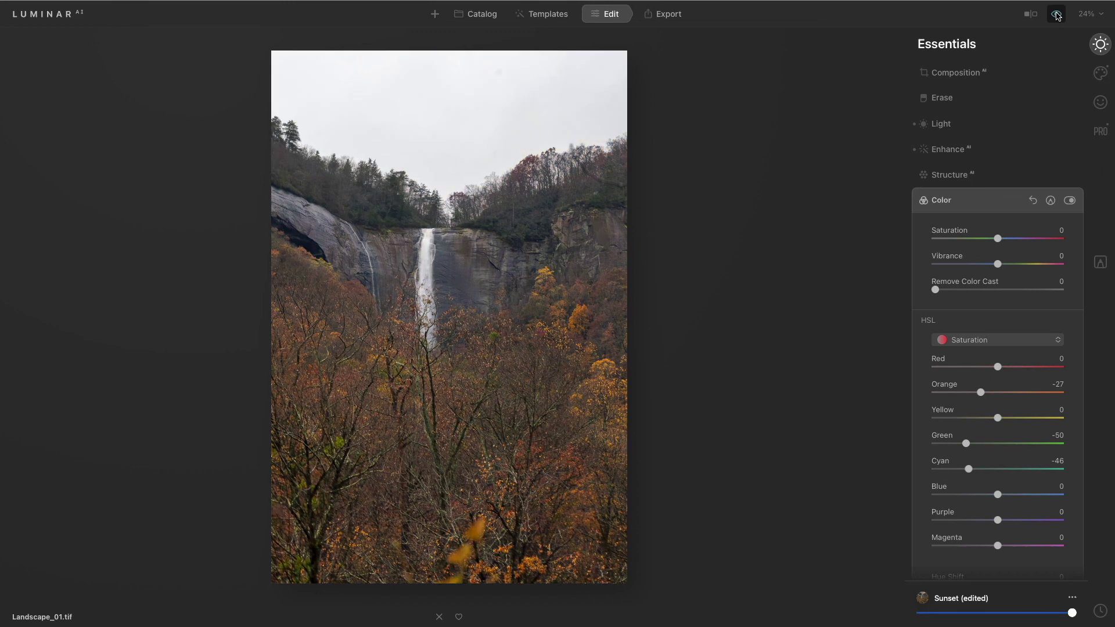
pyautogui.click(1057, 15)
pyautogui.click(1057, 15)
pyautogui.click(1057, 16)
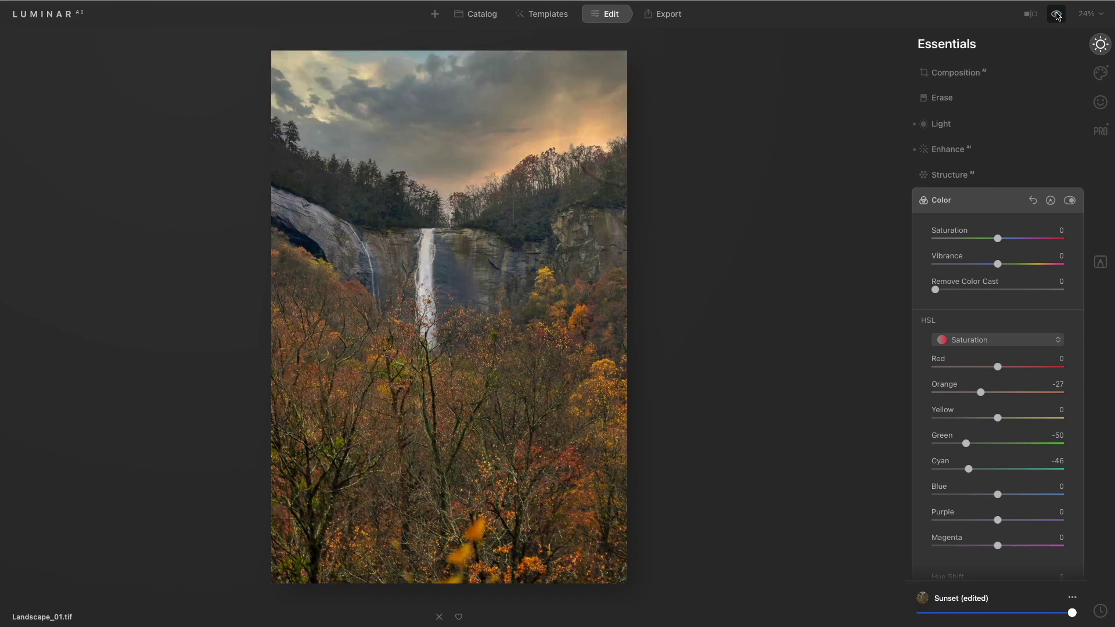